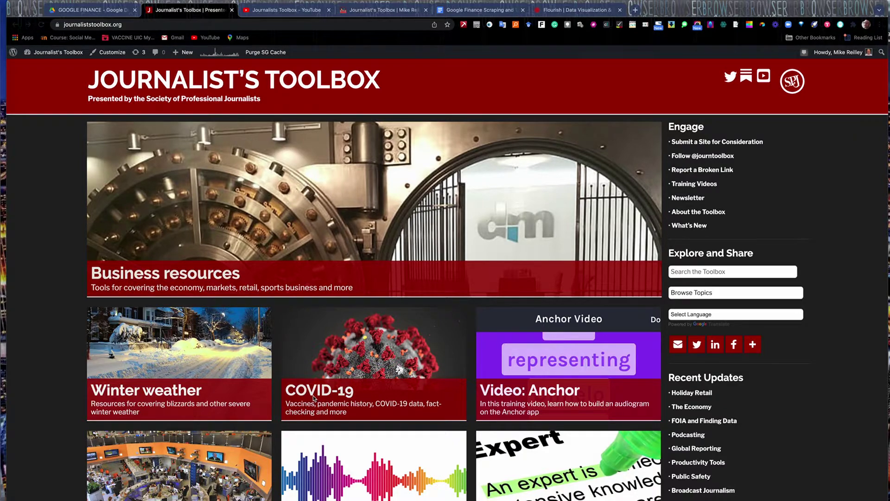
Open the Business resources category in Journalist's Toolbox.
{"action": "scroll", "coordinate": [408, 433], "scroll_direction": "down", "scroll_amount": 8}
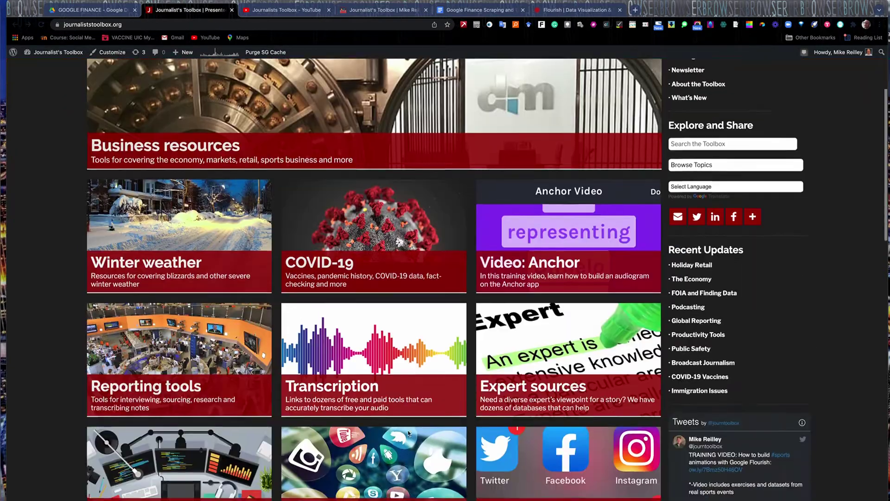
{"action": "scroll", "coordinate": [408, 434], "scroll_direction": "down", "scroll_amount": 11}
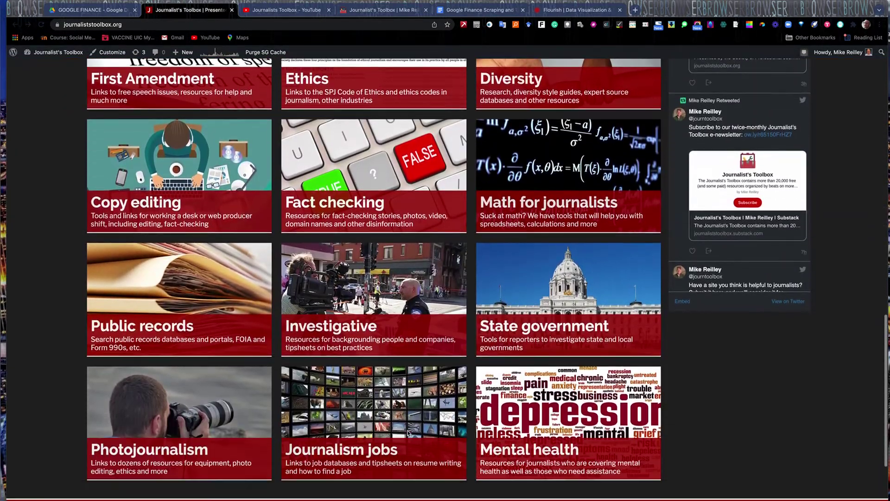
{"action": "scroll", "coordinate": [408, 434], "scroll_direction": "up", "scroll_amount": 8}
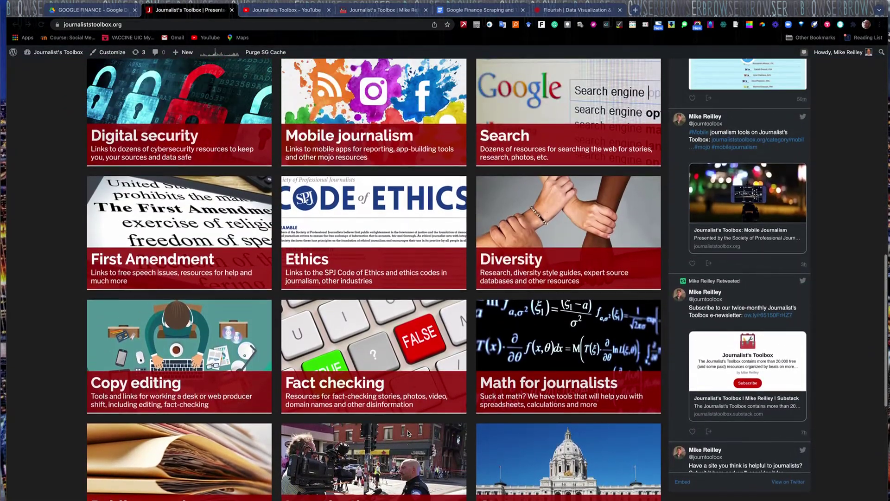
{"action": "scroll", "coordinate": [408, 433], "scroll_direction": "up", "scroll_amount": 7}
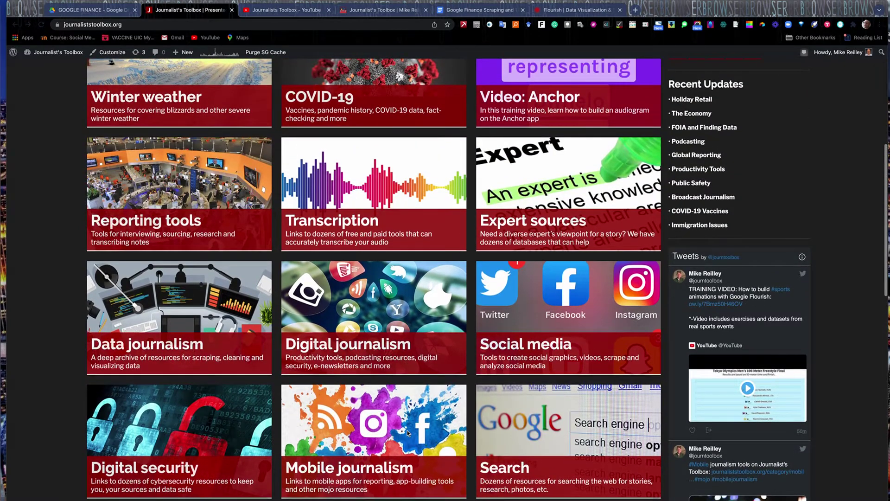
{"action": "scroll", "coordinate": [408, 434], "scroll_direction": "up", "scroll_amount": 4}
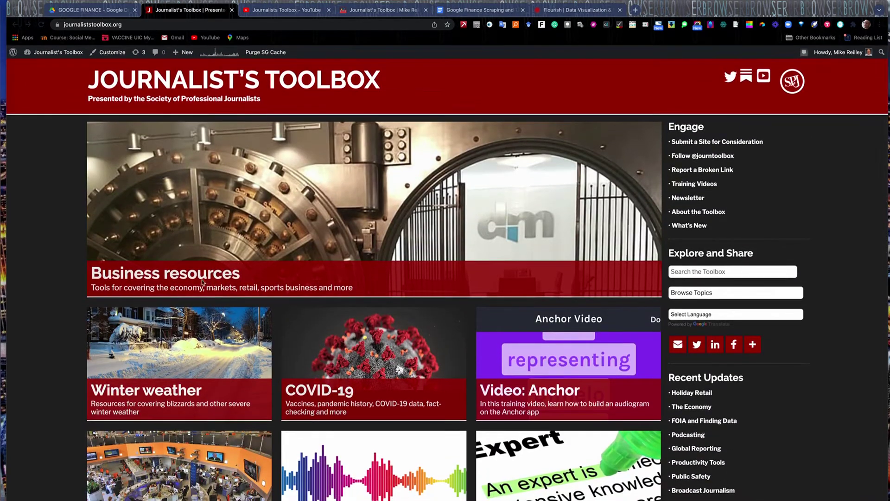
{"action": "left_click", "coordinate": [190, 276]}
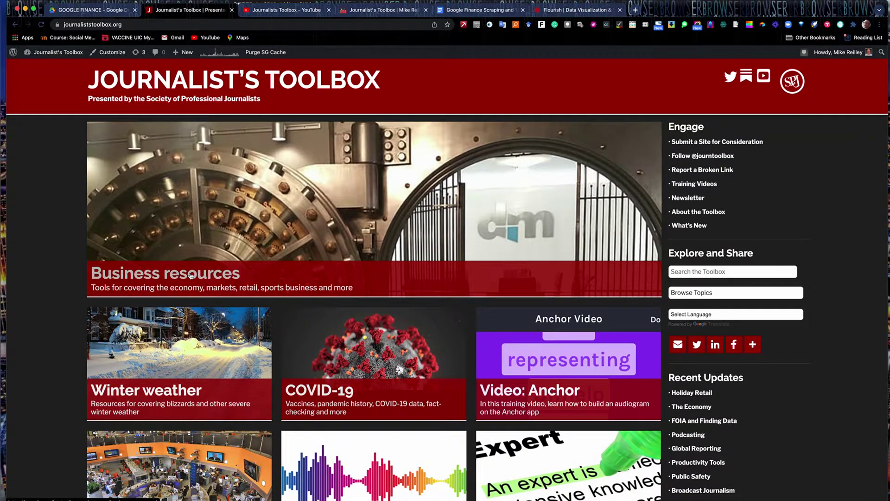
{"action": "left_click", "coordinate": [190, 277]}
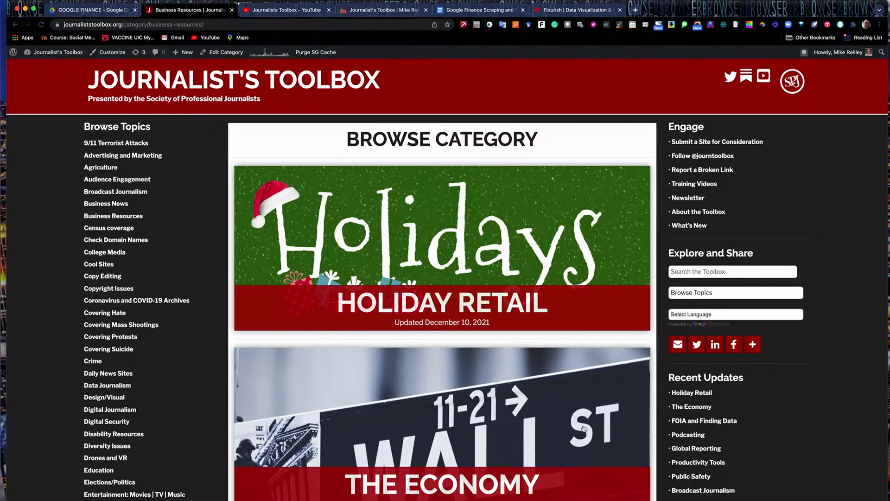
Browse the Business resources cards, then switch to the Google Finance Scraping and Tracking Companies document.
{"action": "scroll", "coordinate": [551, 464], "scroll_direction": "down", "scroll_amount": 7}
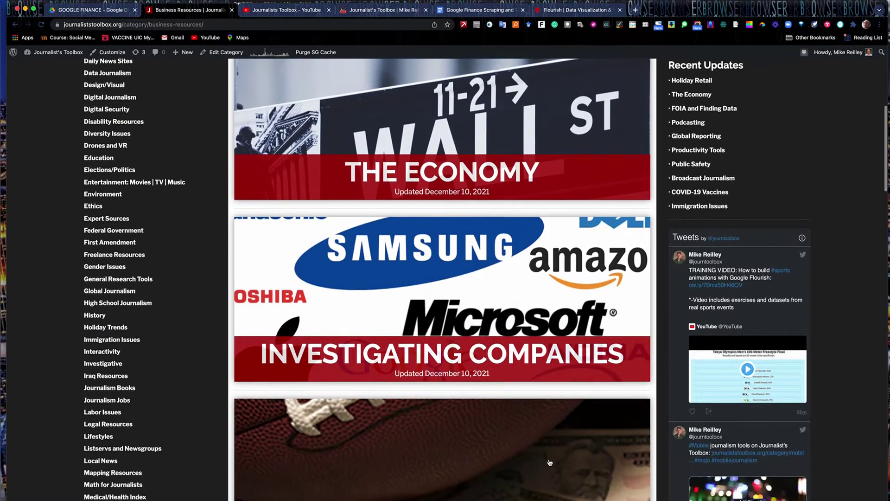
{"action": "scroll", "coordinate": [550, 462], "scroll_direction": "down", "scroll_amount": 1}
{"action": "scroll", "coordinate": [482, 314], "scroll_direction": "up", "scroll_amount": 7}
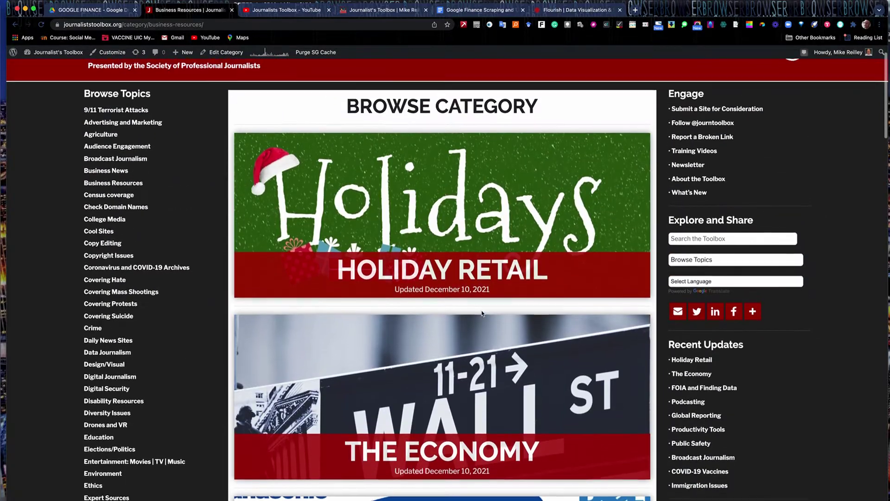
{"action": "scroll", "coordinate": [483, 314], "scroll_direction": "down", "scroll_amount": 9}
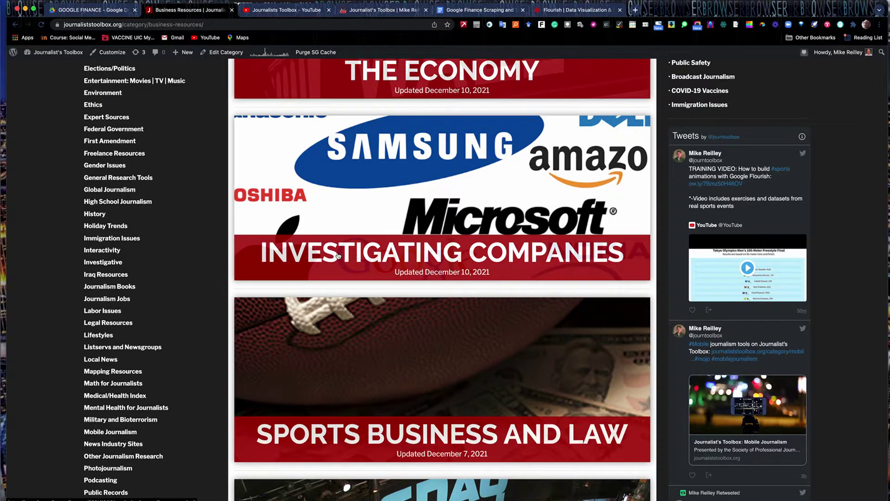
{"action": "scroll", "coordinate": [338, 256], "scroll_direction": "up", "scroll_amount": 10}
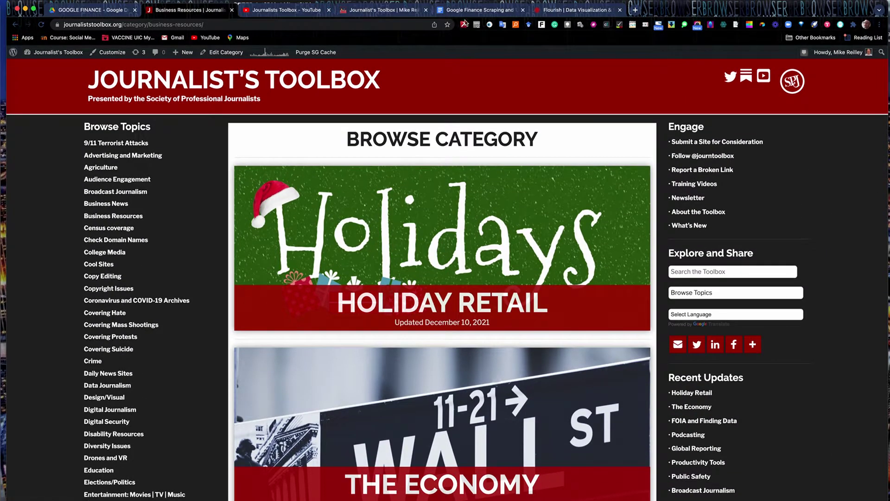
{"action": "left_click", "coordinate": [467, 11]}
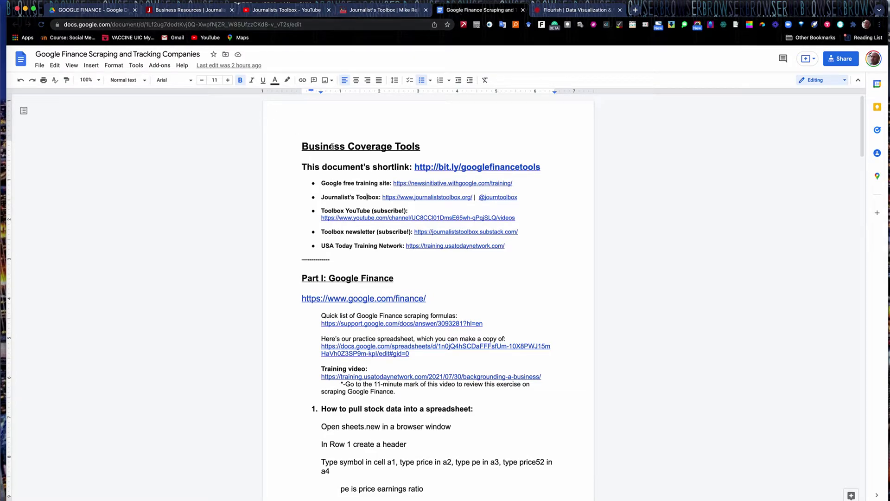
{"action": "left_click_drag", "start_coordinate": [541, 167], "coordinate": [411, 167]}
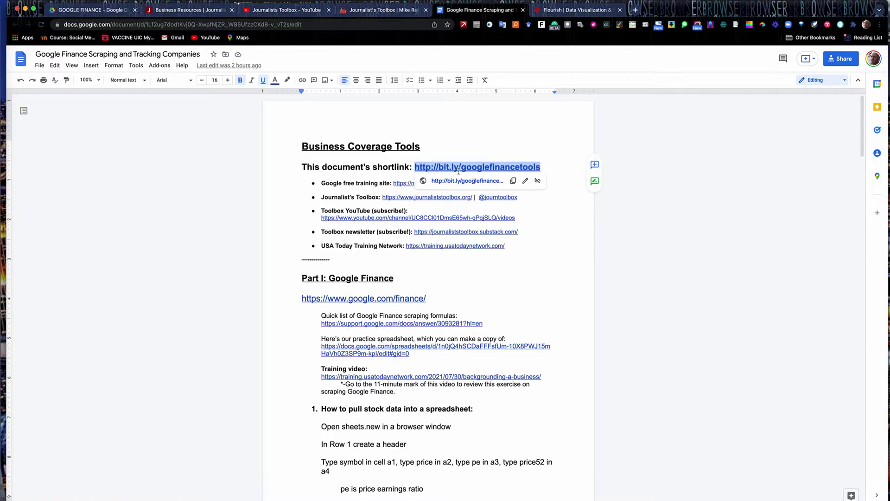
{"action": "left_click", "coordinate": [379, 167]}
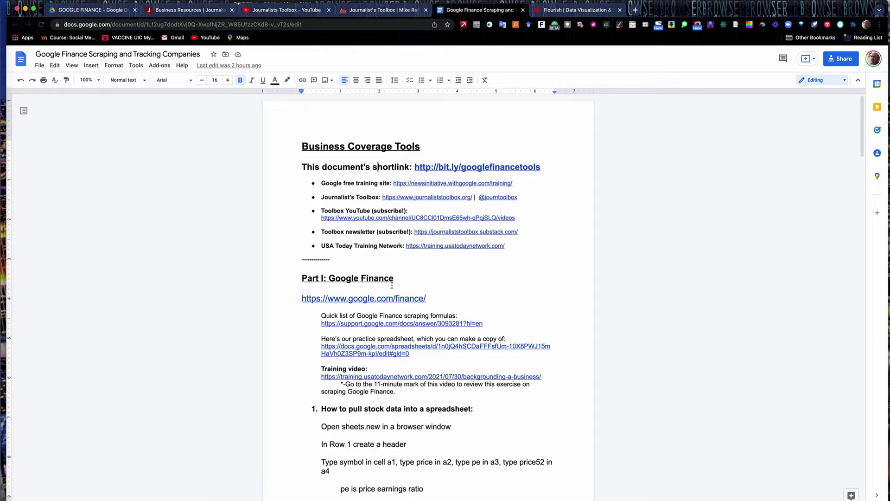
Scroll the instructions down to Part III: Google Flourish Graphic.
{"action": "scroll", "coordinate": [392, 285], "scroll_direction": "down", "scroll_amount": 20}
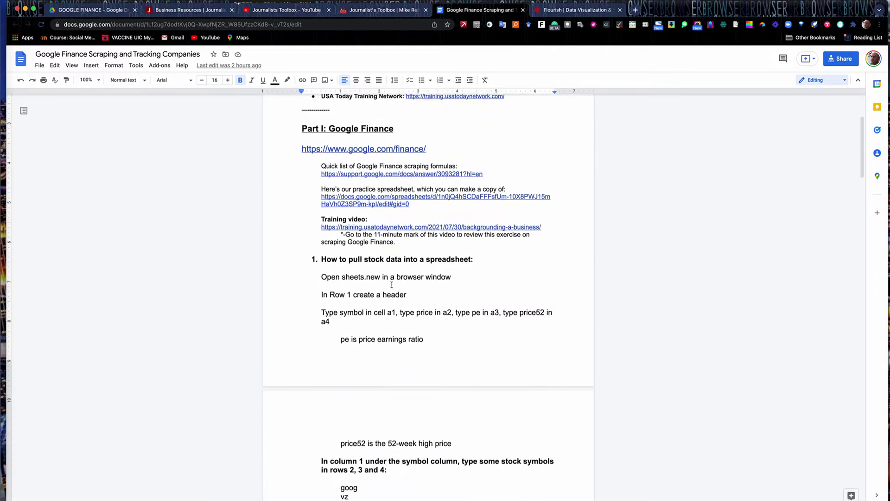
{"action": "scroll", "coordinate": [390, 285], "scroll_direction": "down", "scroll_amount": 10}
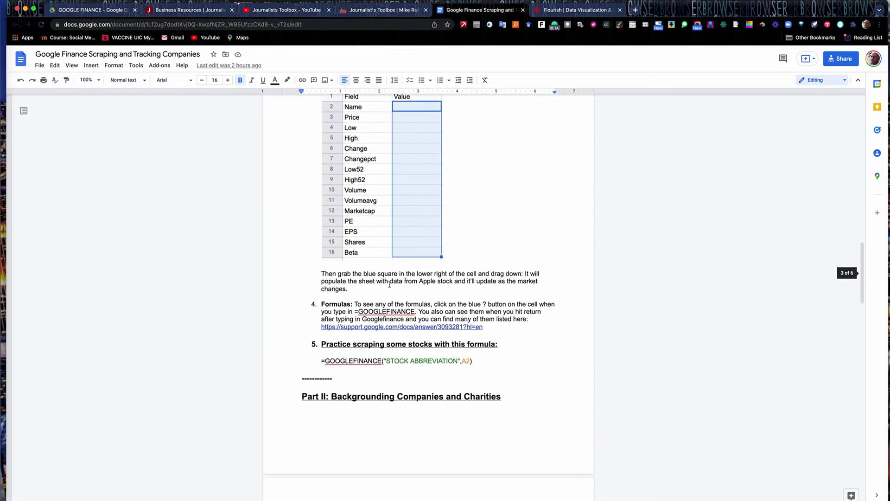
{"action": "scroll", "coordinate": [389, 284], "scroll_direction": "down", "scroll_amount": 3}
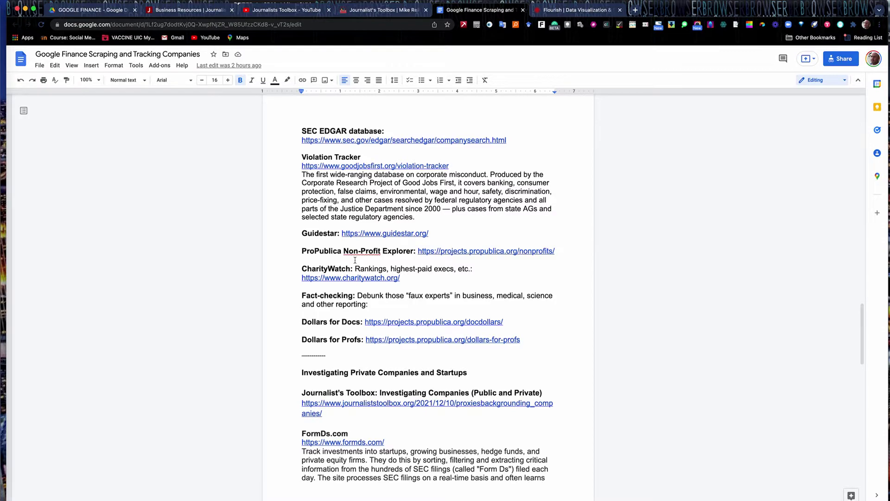
{"action": "scroll", "coordinate": [350, 284], "scroll_direction": "down", "scroll_amount": 3}
{"action": "scroll", "coordinate": [350, 286], "scroll_direction": "down", "scroll_amount": 5}
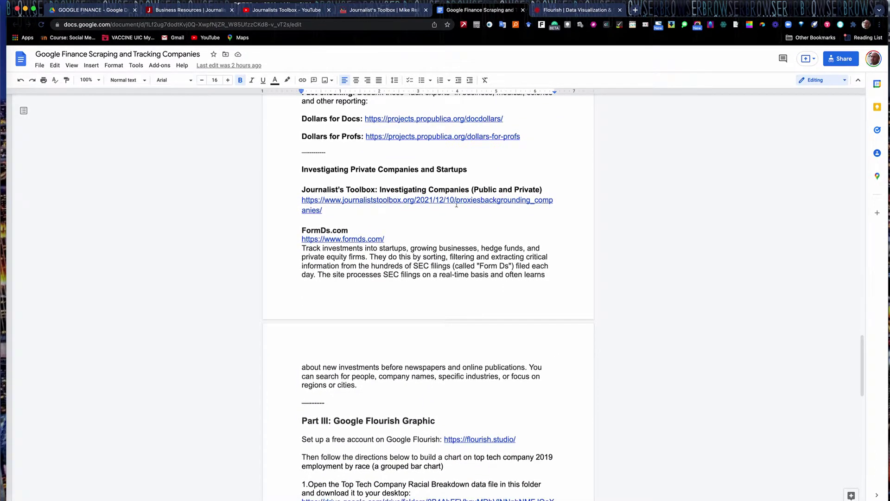
{"action": "scroll", "coordinate": [448, 247], "scroll_direction": "down", "scroll_amount": 10}
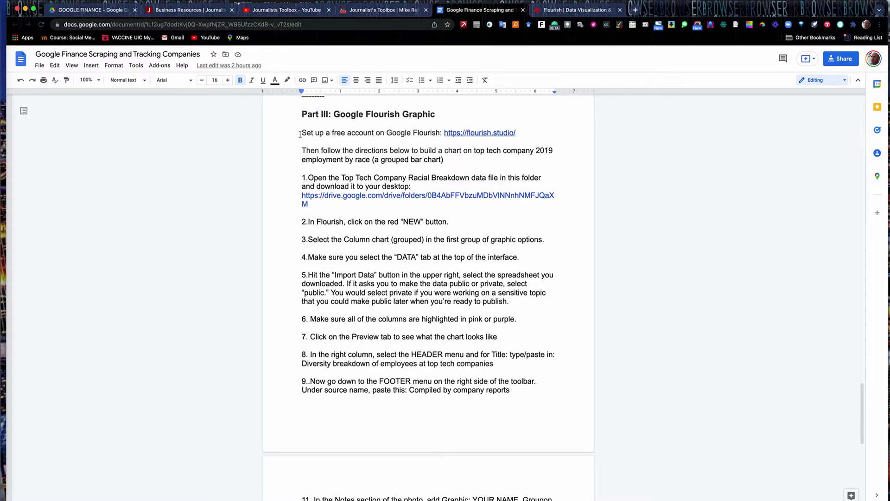
Highlight the line about setting up a Flourish account, then go to the Flourish website.
{"action": "left_click_drag", "start_coordinate": [300, 134], "coordinate": [522, 133]}
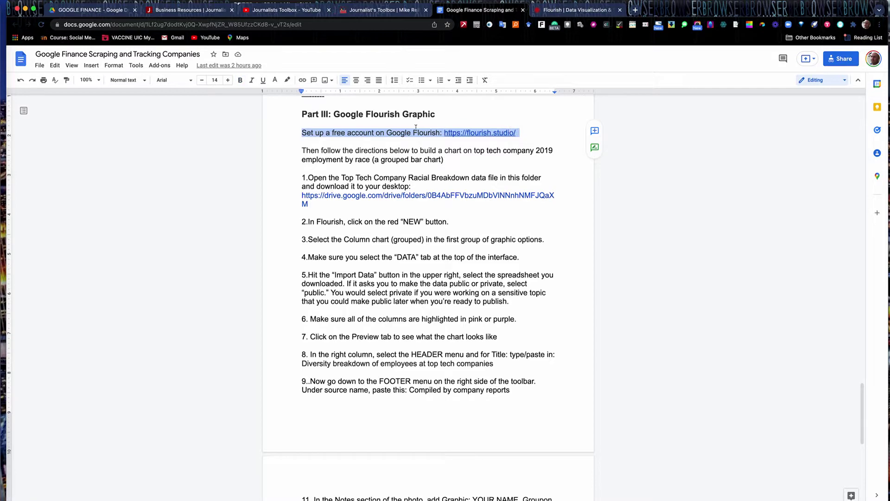
{"action": "left_click", "coordinate": [391, 130]}
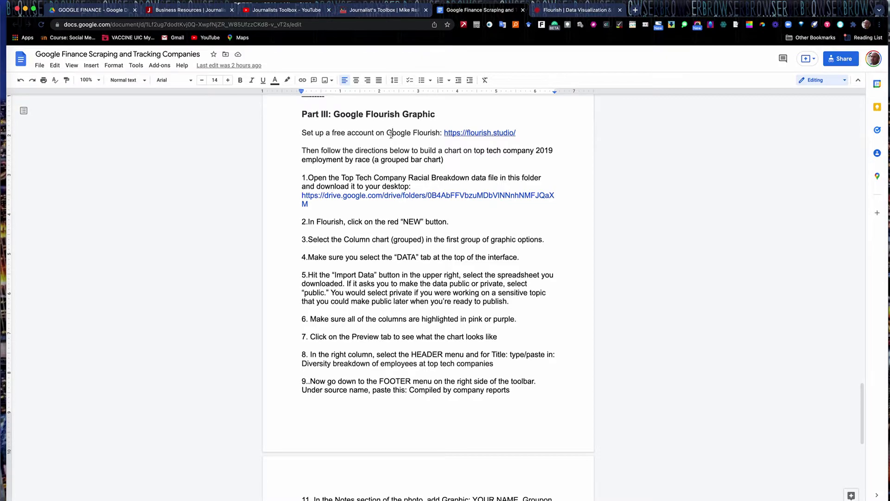
{"action": "left_click", "coordinate": [576, 13]}
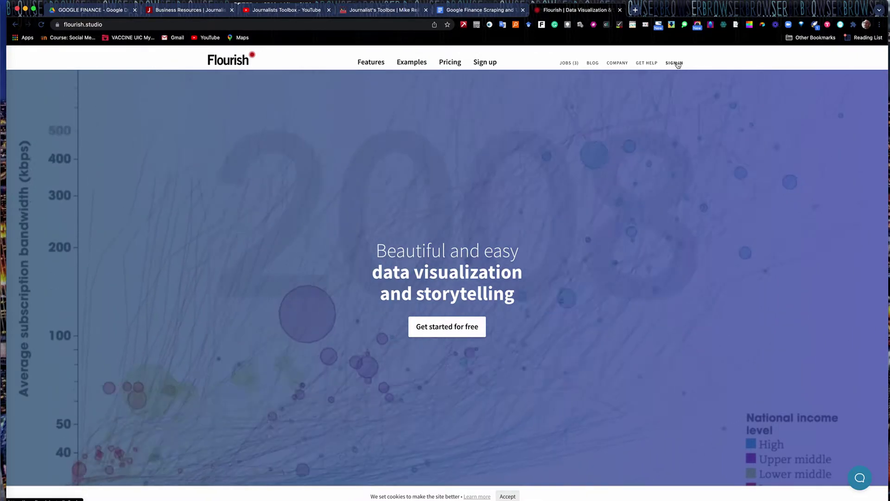
Sign in to Flourish to reach the My projects dashboard.
{"action": "left_click", "coordinate": [675, 63]}
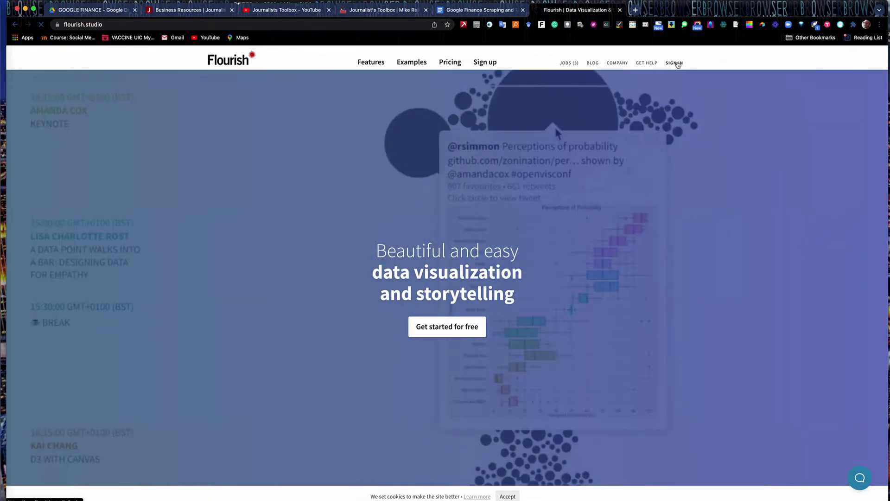
{"action": "mouse_move", "coordinate": [678, 65]}
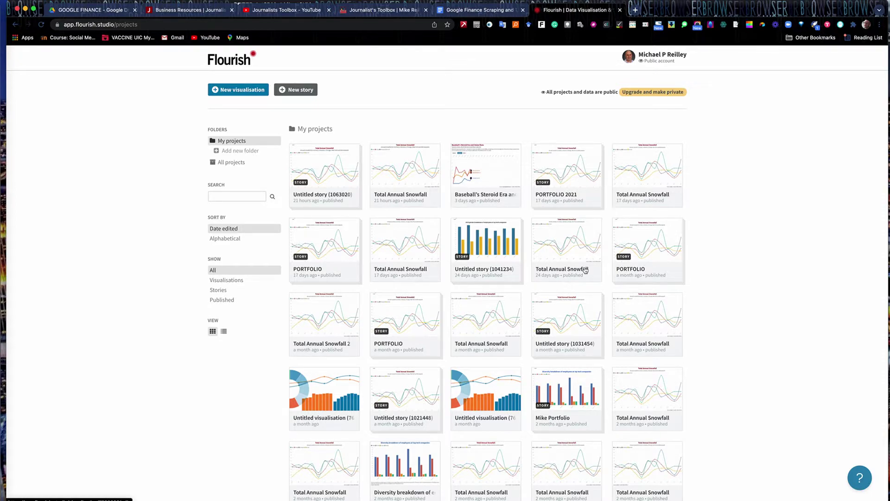
{"action": "left_click", "coordinate": [485, 177]}
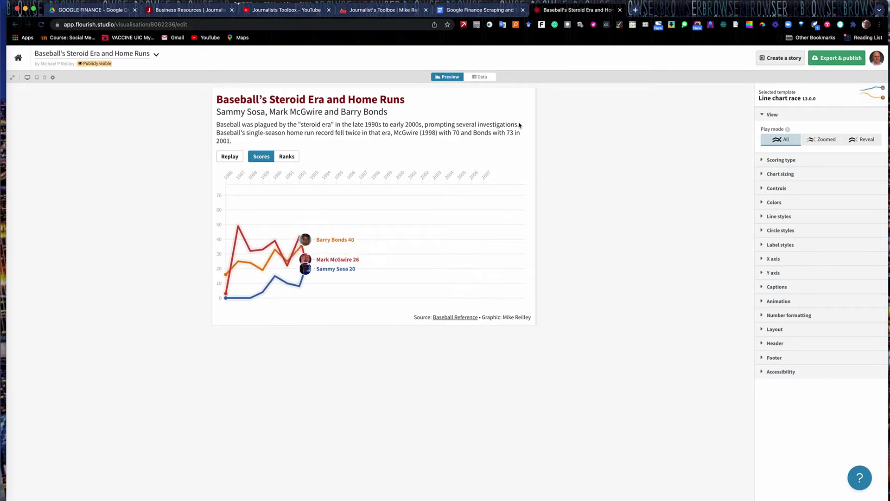
{"action": "left_click", "coordinate": [486, 77]}
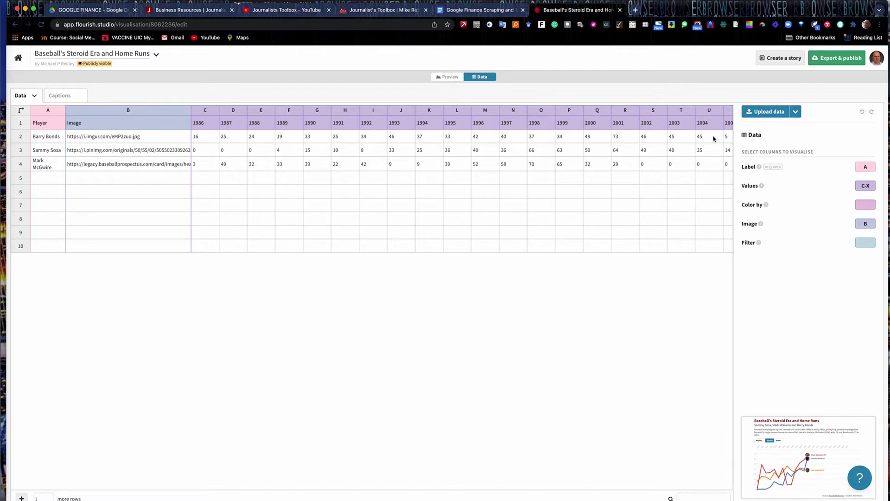
{"action": "left_click", "coordinate": [18, 58]}
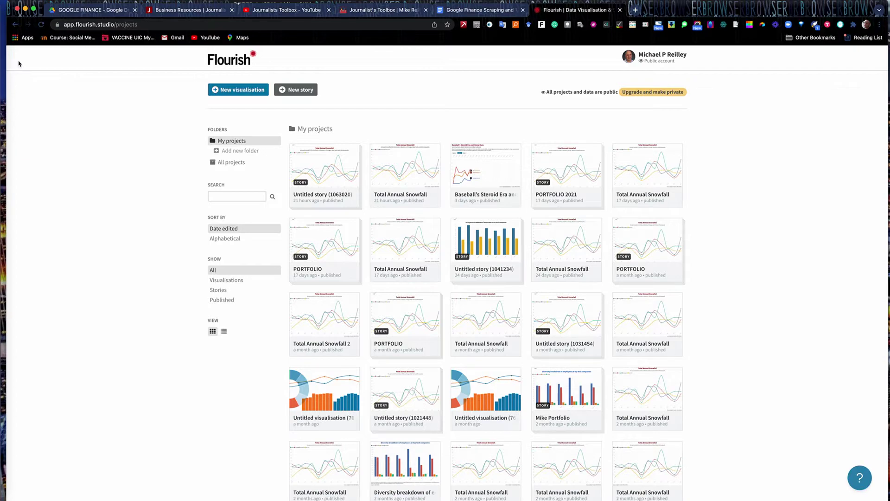
{"action": "left_click", "coordinate": [240, 91]}
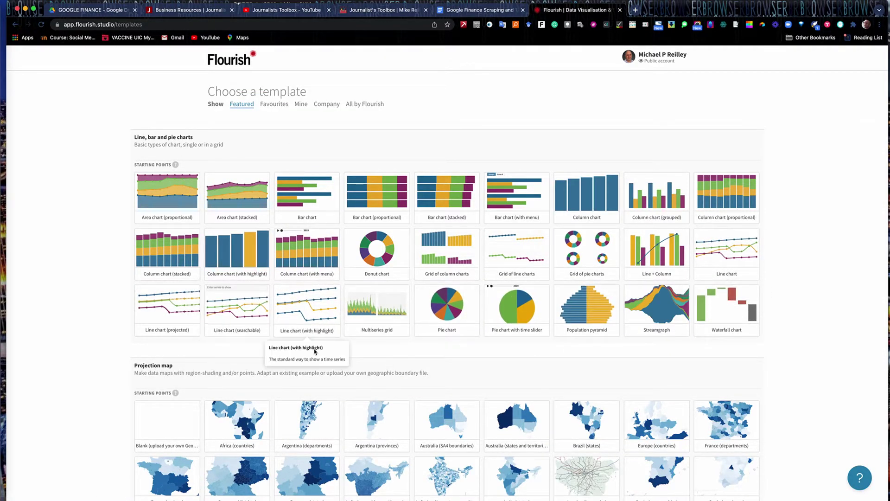
Look through the Flourish template gallery, return to the chart templates, then reopen the instructions document.
{"action": "scroll", "coordinate": [398, 365], "scroll_direction": "down", "scroll_amount": 5}
{"action": "scroll", "coordinate": [417, 359], "scroll_direction": "down", "scroll_amount": 1}
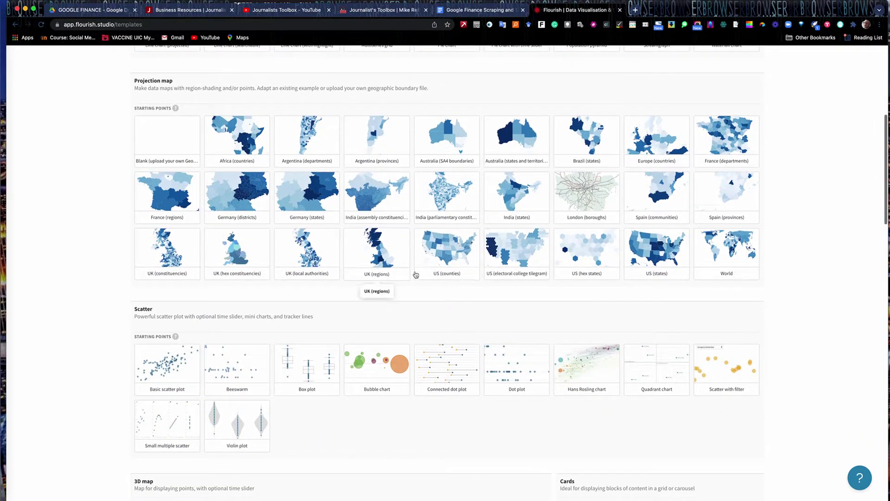
{"action": "scroll", "coordinate": [413, 314], "scroll_direction": "down", "scroll_amount": 8}
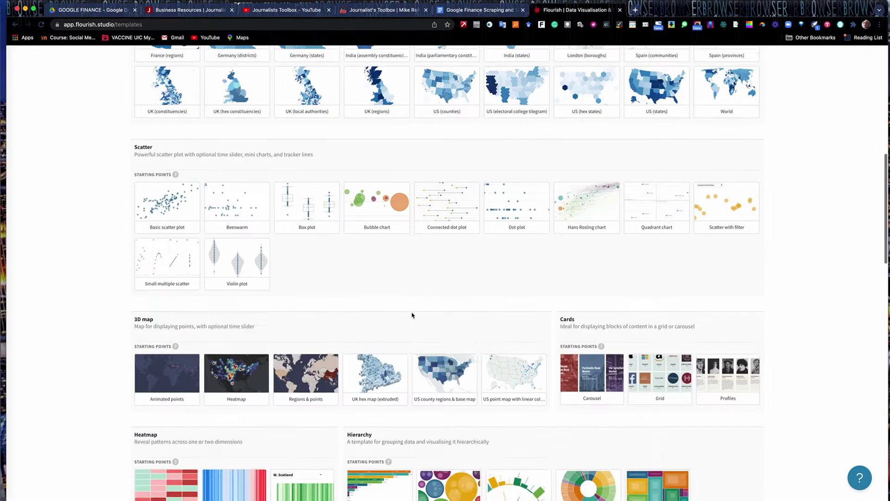
{"action": "scroll", "coordinate": [412, 314], "scroll_direction": "up", "scroll_amount": 3}
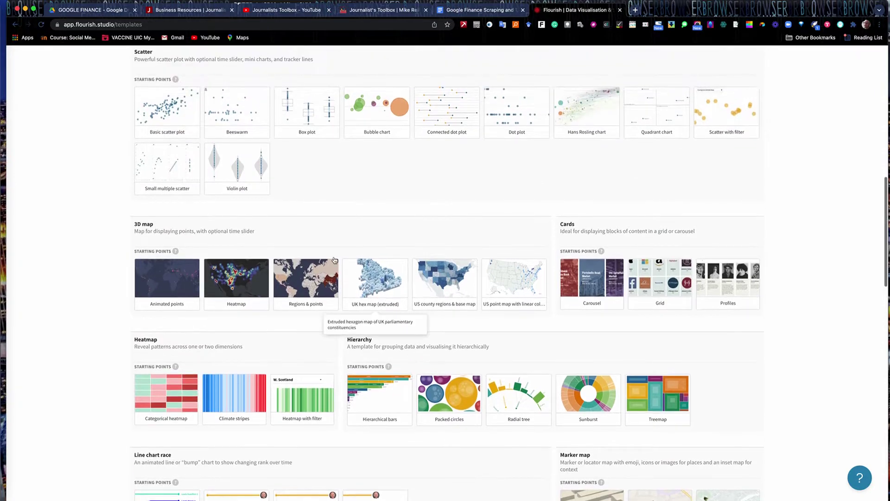
{"action": "scroll", "coordinate": [538, 334], "scroll_direction": "down", "scroll_amount": 4}
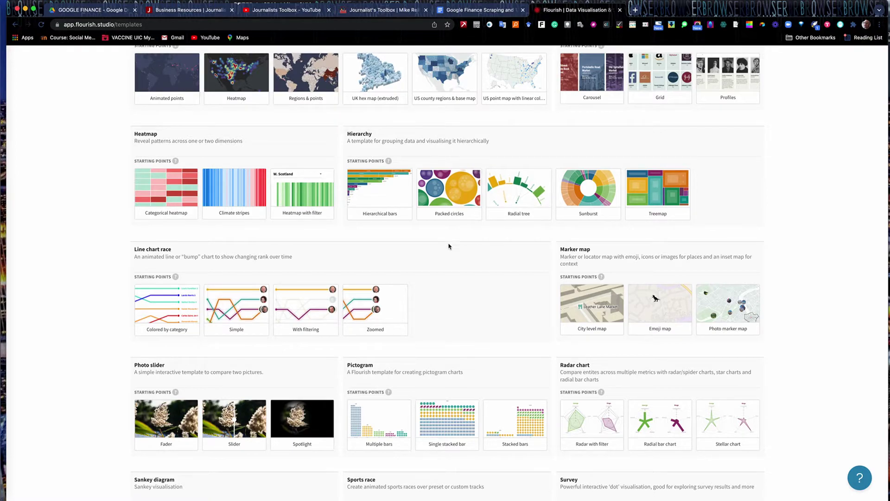
{"action": "scroll", "coordinate": [408, 246], "scroll_direction": "down", "scroll_amount": 2}
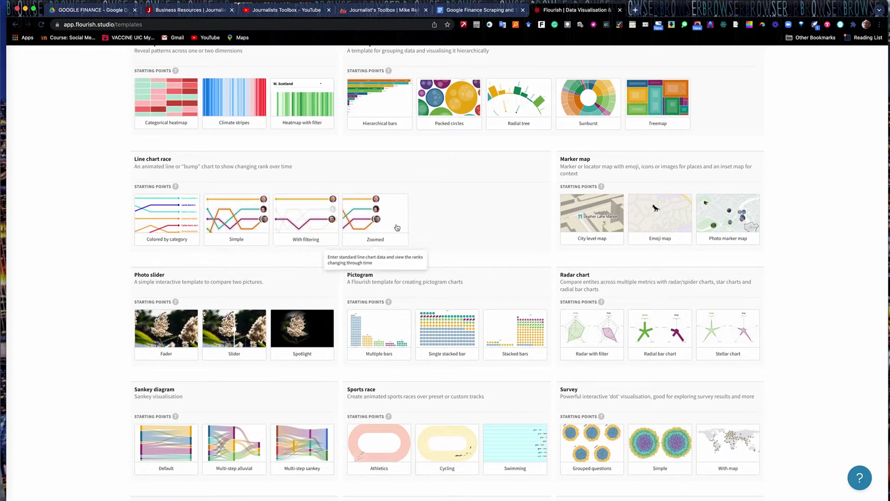
{"action": "scroll", "coordinate": [469, 235], "scroll_direction": "down", "scroll_amount": 8}
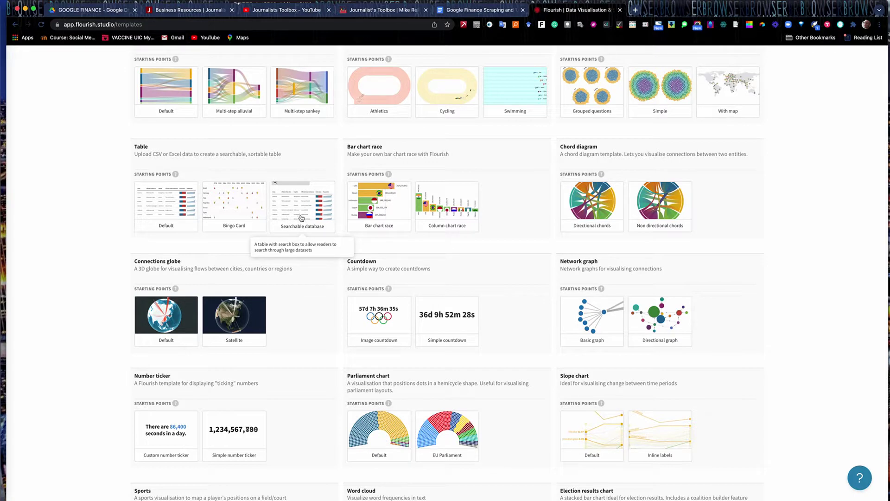
{"action": "scroll", "coordinate": [304, 217], "scroll_direction": "up", "scroll_amount": 10}
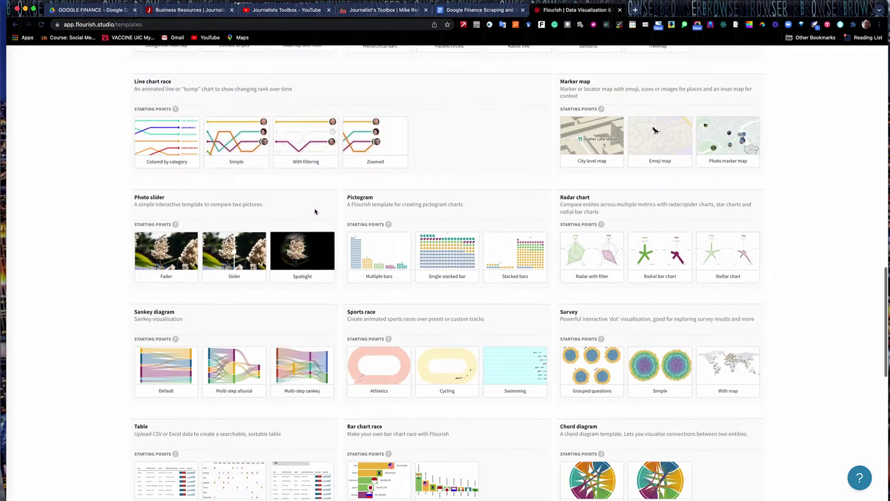
{"action": "scroll", "coordinate": [438, 216], "scroll_direction": "up", "scroll_amount": 20}
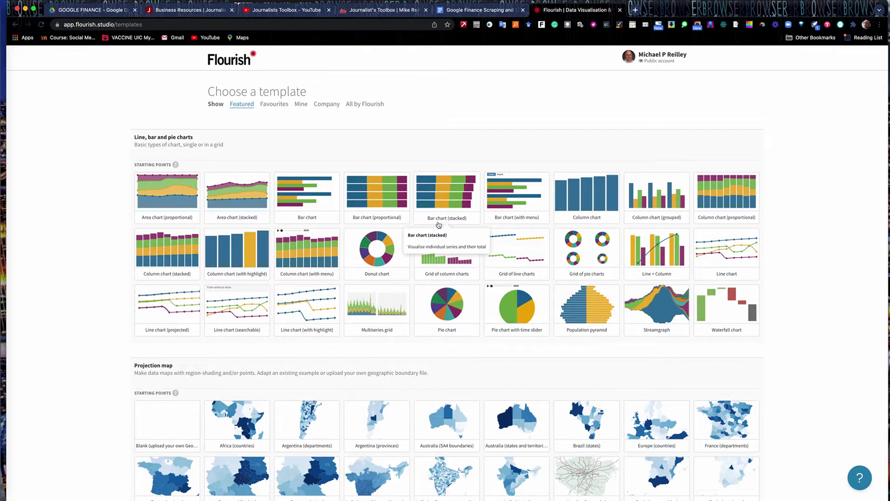
{"action": "left_click", "coordinate": [485, 10]}
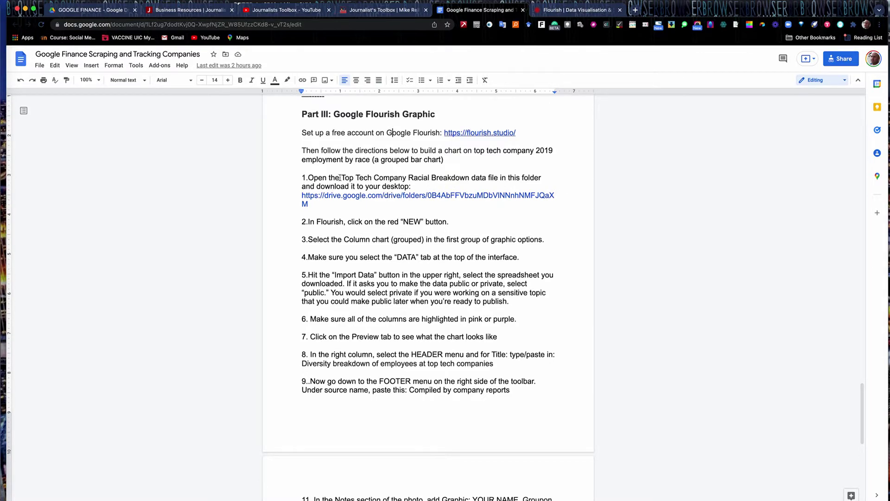
Follow the step 1 drive.google.com link to the GOOGLE TRAININGS DATA folder.
{"action": "scroll", "coordinate": [340, 177], "scroll_direction": "down", "scroll_amount": 5}
{"action": "scroll", "coordinate": [387, 291], "scroll_direction": "up", "scroll_amount": 2}
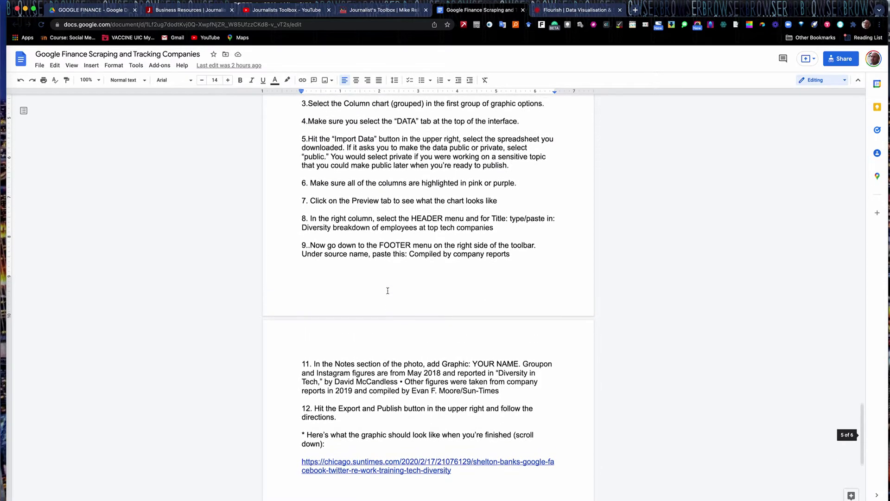
{"action": "scroll", "coordinate": [387, 290], "scroll_direction": "up", "scroll_amount": 3}
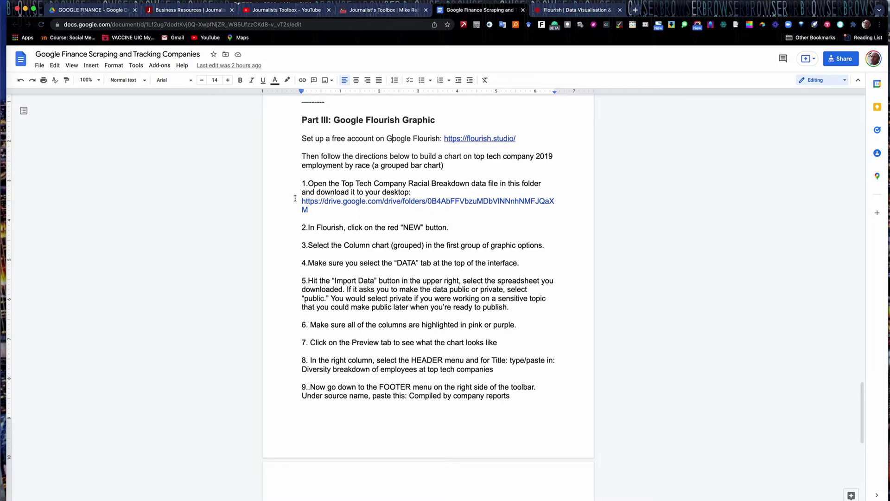
{"action": "left_click", "coordinate": [354, 203]}
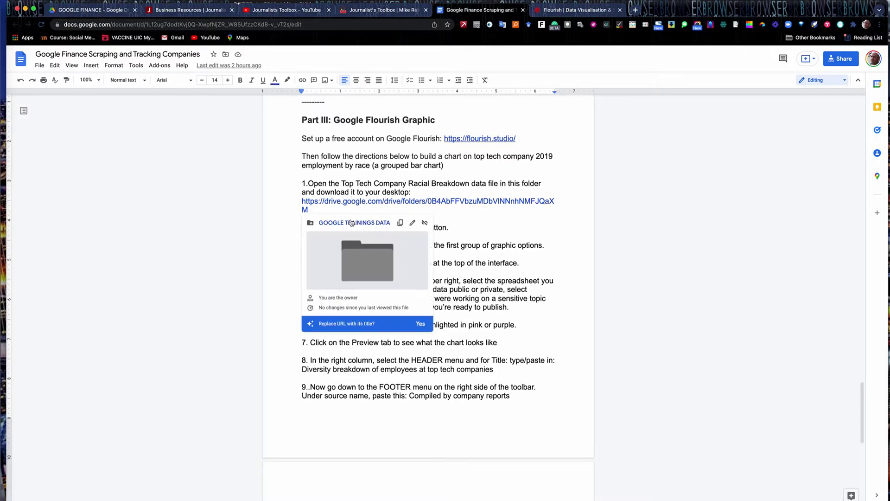
{"action": "left_click", "coordinate": [351, 222]}
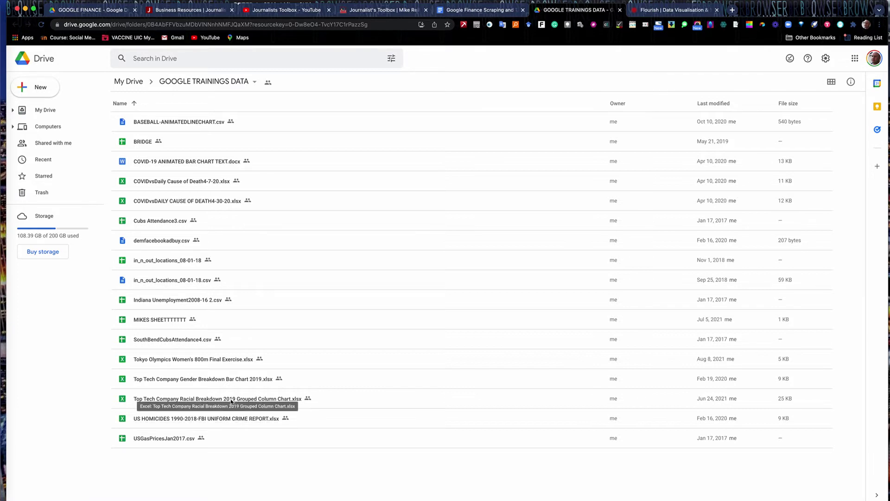
Download Top Tech Company Racial Breakdown 2019 Grouped Column Chart.xlsx from the file's More actions menu.
{"action": "left_click", "coordinate": [249, 399]}
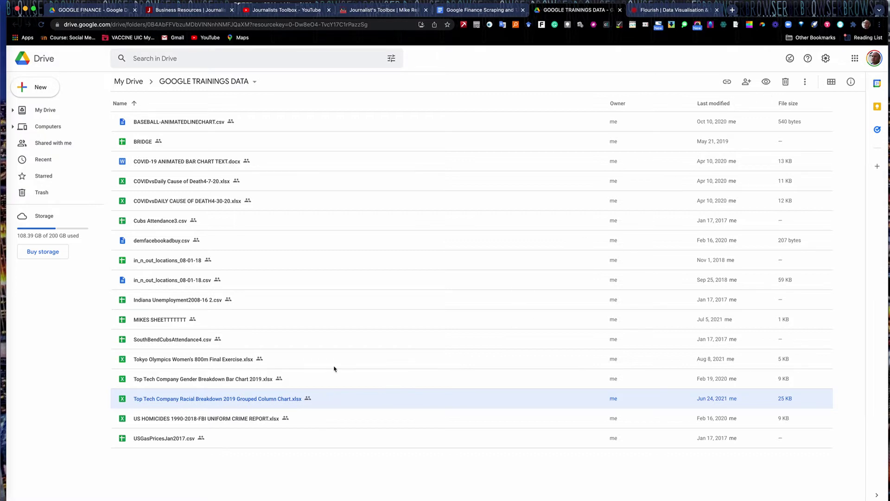
{"action": "left_click", "coordinate": [805, 82]}
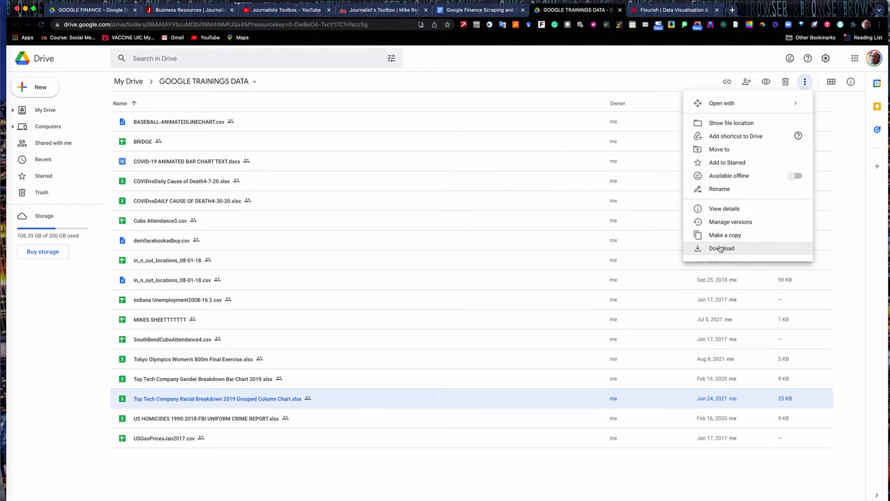
{"action": "left_click", "coordinate": [721, 249]}
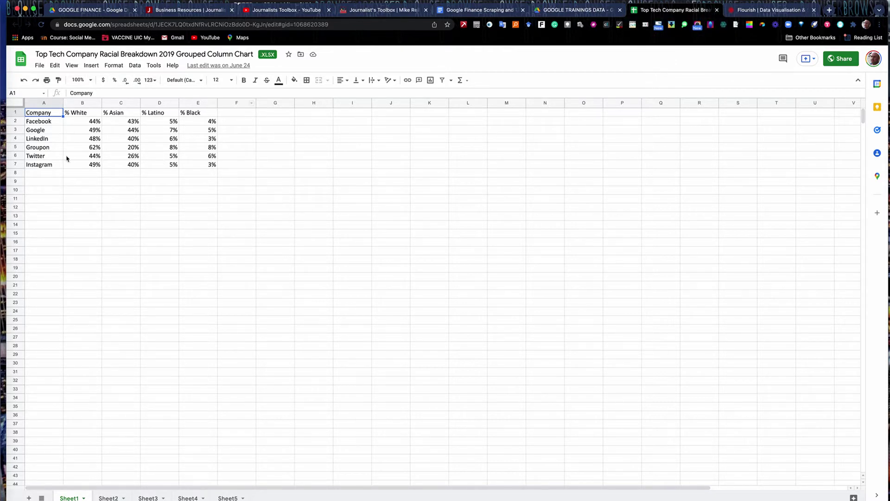
Close the racial breakdown spreadsheet tab to return to the GOOGLE TRAININGS DATA folder.
{"action": "left_click", "coordinate": [717, 10]}
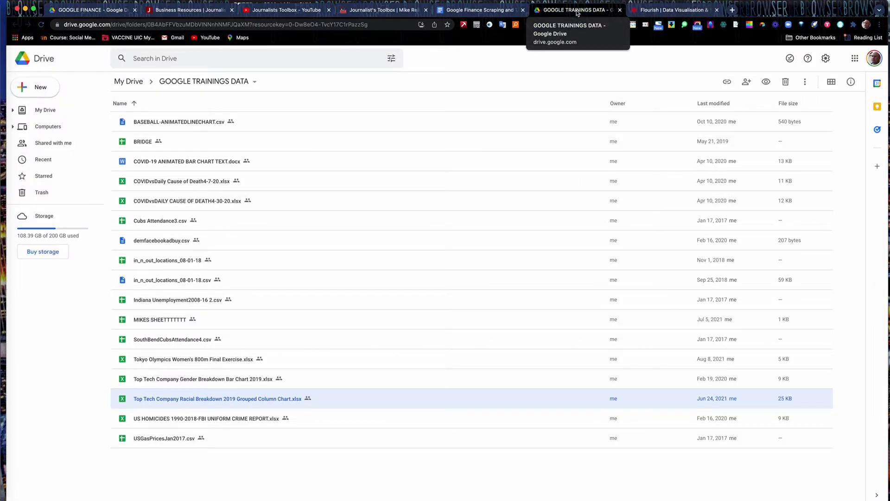
Start a Column chart (grouped) visualisation and view its 2009–2017 sample data sheet.
{"action": "left_click", "coordinate": [661, 11]}
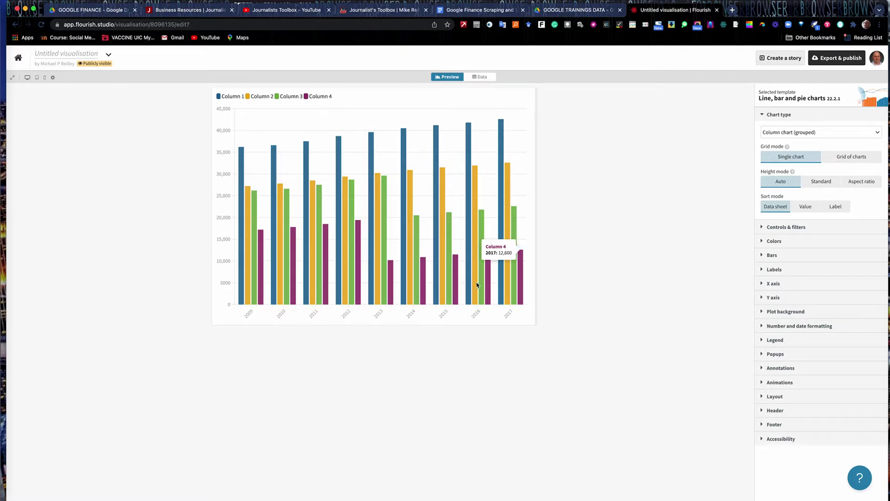
{"action": "left_click", "coordinate": [483, 78]}
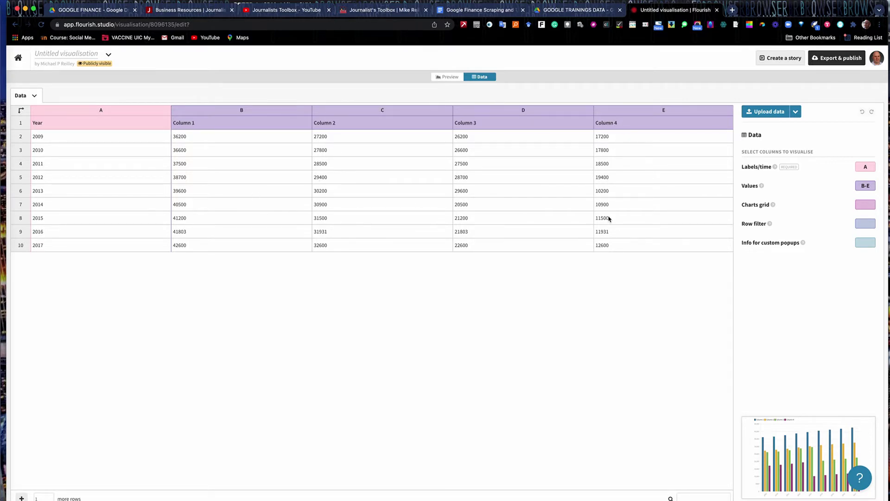
Reopen the racial breakdown xlsx from Drive in Sheets, then return to Flourish's data sheet.
{"action": "left_click", "coordinate": [551, 10]}
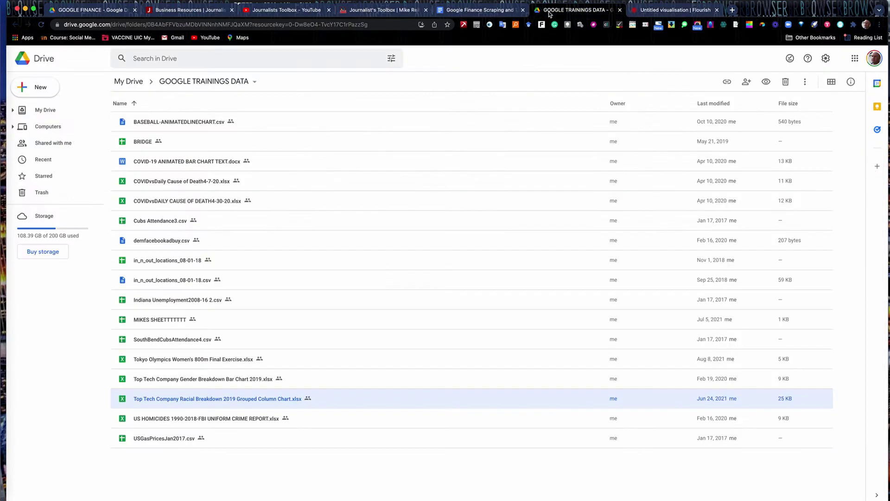
{"action": "double_click", "coordinate": [197, 398]}
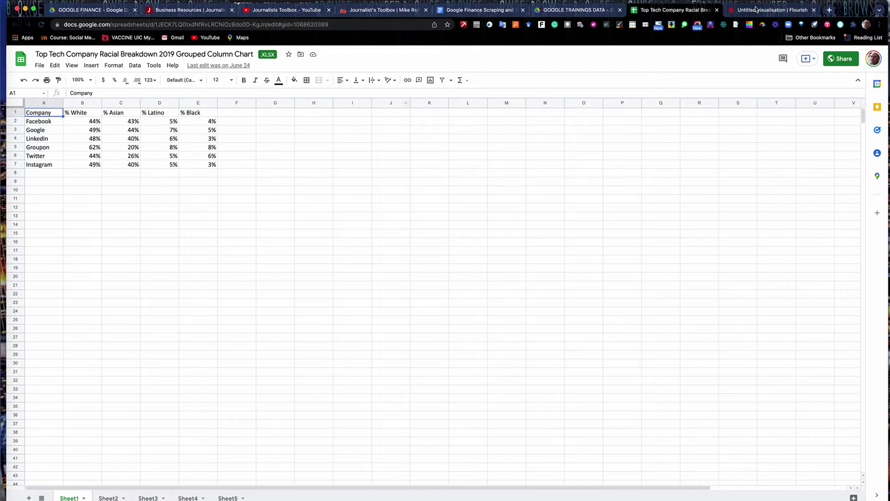
{"action": "left_click", "coordinate": [757, 9]}
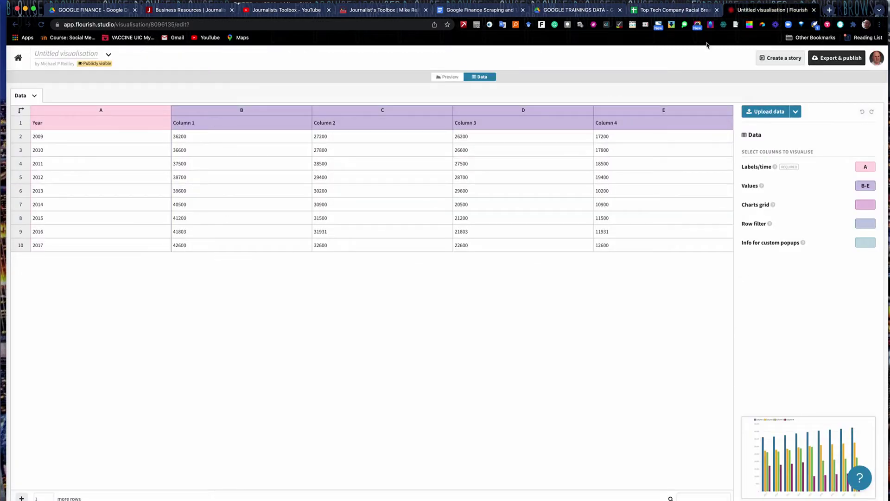
Upload Sheet1 of the downloaded racial breakdown spreadsheet, replacing the sample data.
{"action": "left_click", "coordinate": [773, 113]}
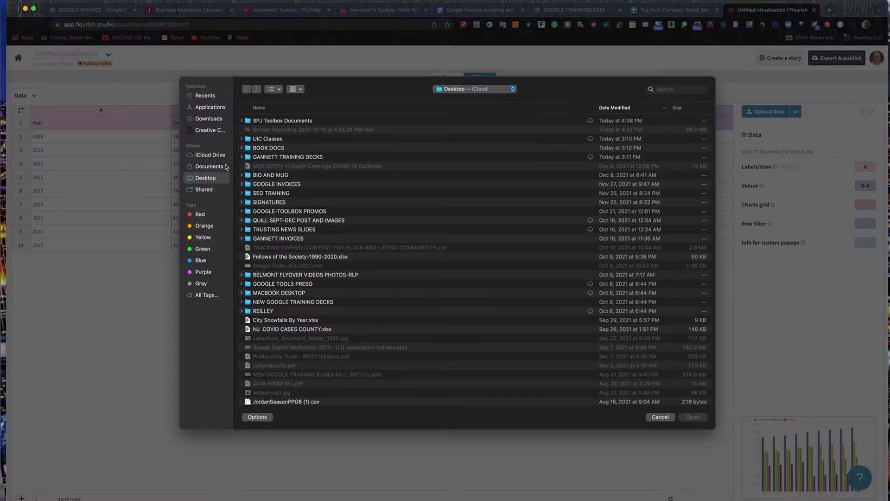
{"action": "left_click", "coordinate": [209, 119]}
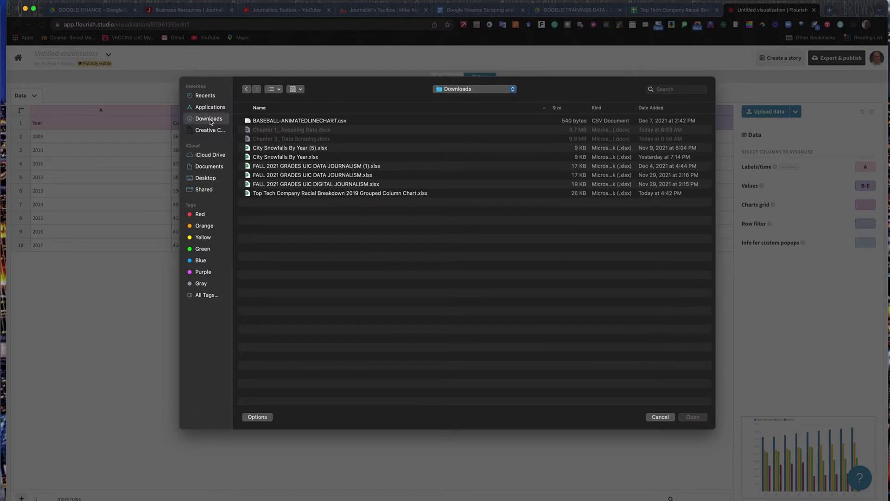
{"action": "left_click", "coordinate": [300, 194]}
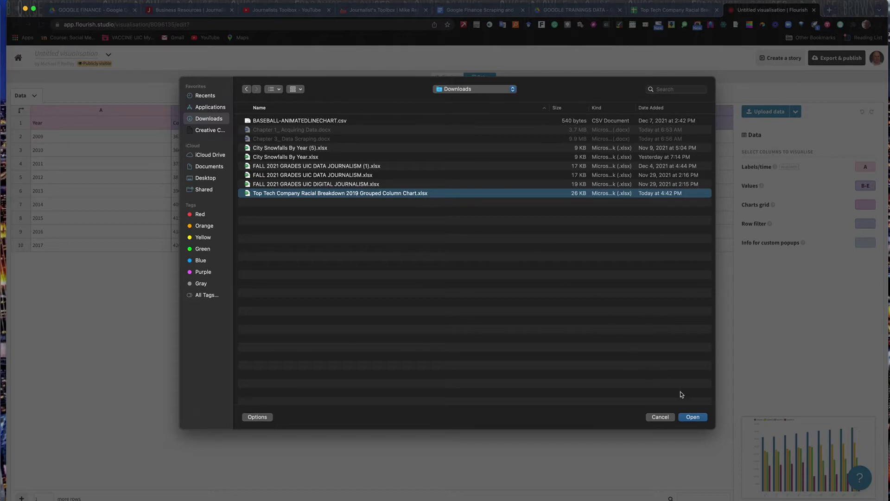
{"action": "left_click", "coordinate": [693, 418]}
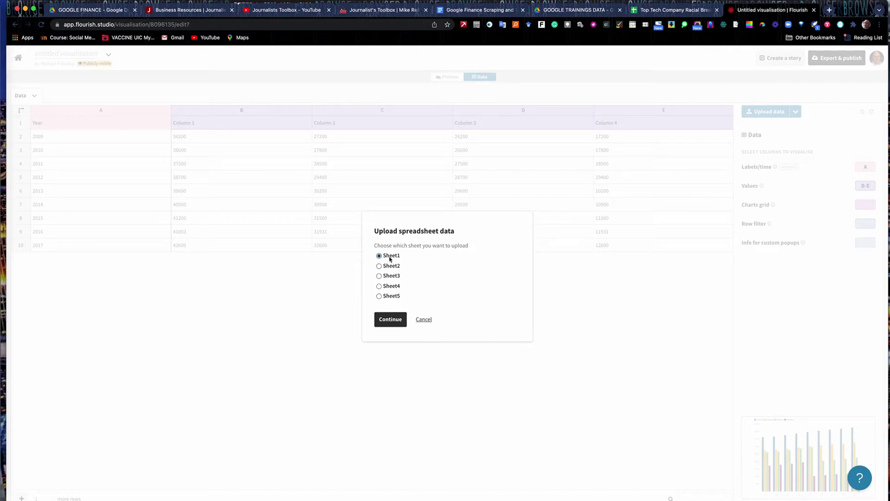
{"action": "left_click", "coordinate": [388, 321]}
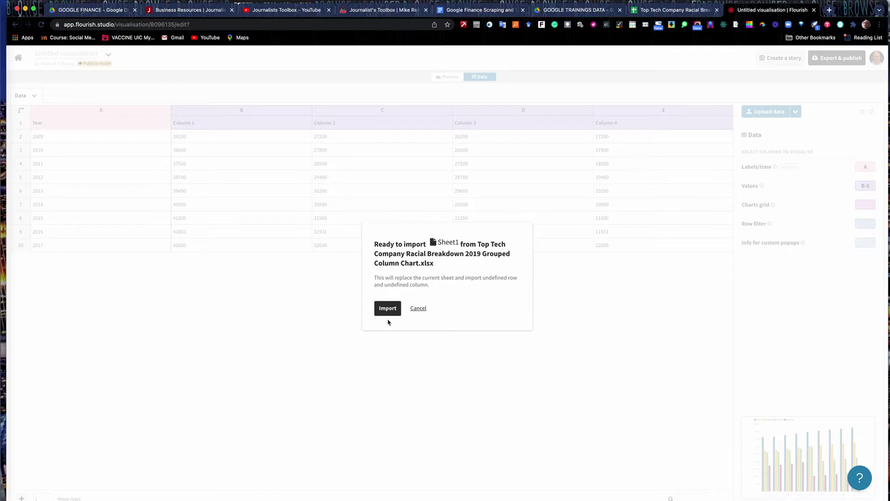
{"action": "left_click", "coordinate": [388, 309]}
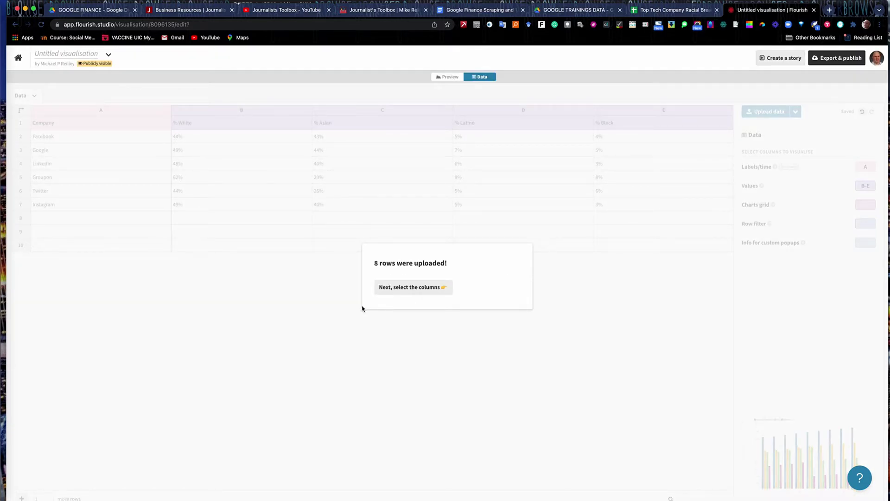
{"action": "left_click", "coordinate": [383, 293]}
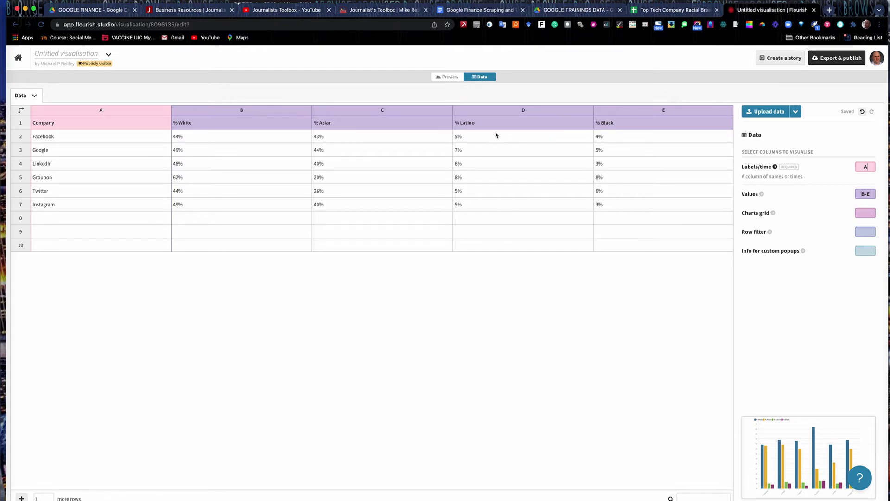
Set the Values columns to B-E, check the labels column, and preview the chart.
{"action": "left_click", "coordinate": [872, 194]}
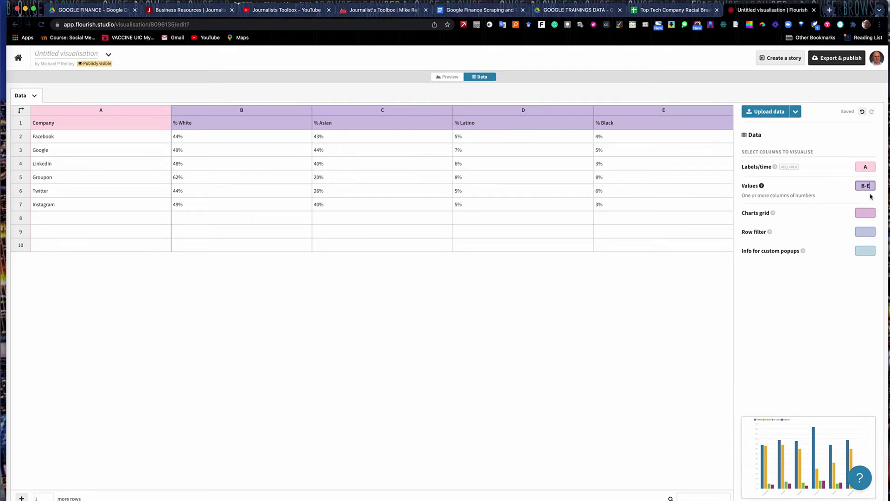
{"action": "key", "text": "BackSpace"}
{"action": "type", "text": "D"}
{"action": "key", "text": "Return"}
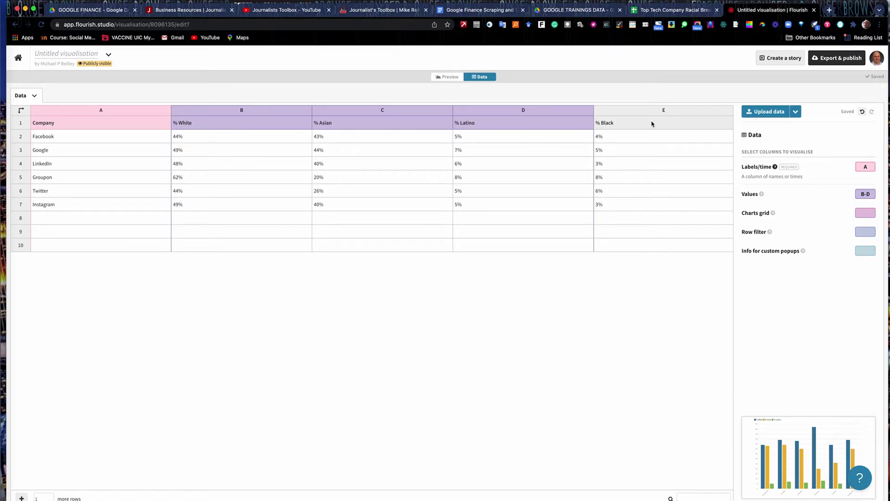
{"action": "left_click", "coordinate": [871, 194]}
{"action": "key", "text": "BackSpace"}
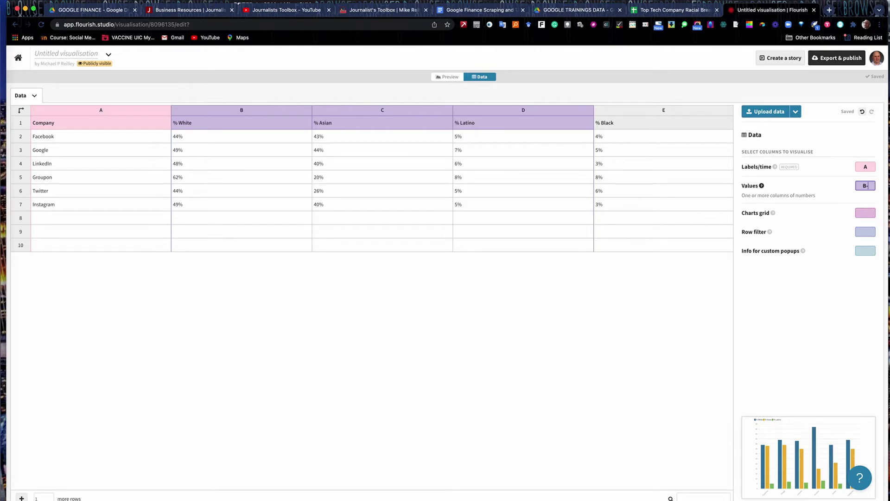
{"action": "key", "text": "Return"}
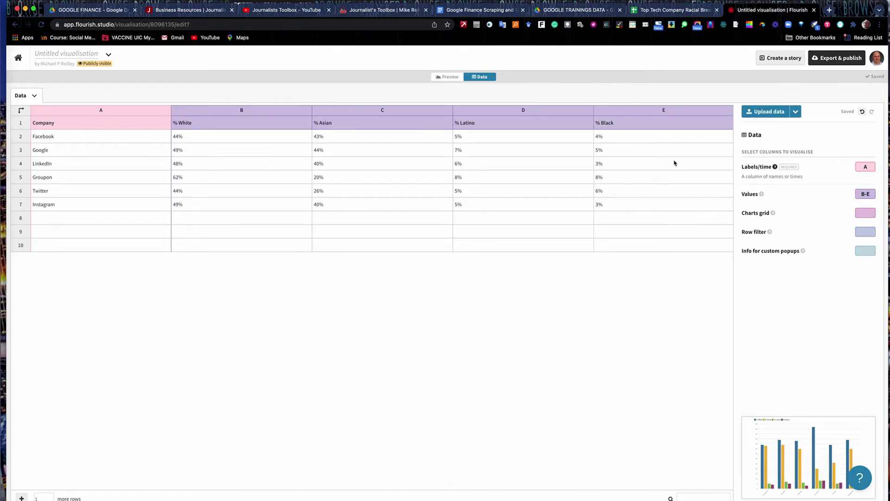
{"action": "left_click", "coordinate": [864, 164]}
{"action": "left_click", "coordinate": [449, 77]}
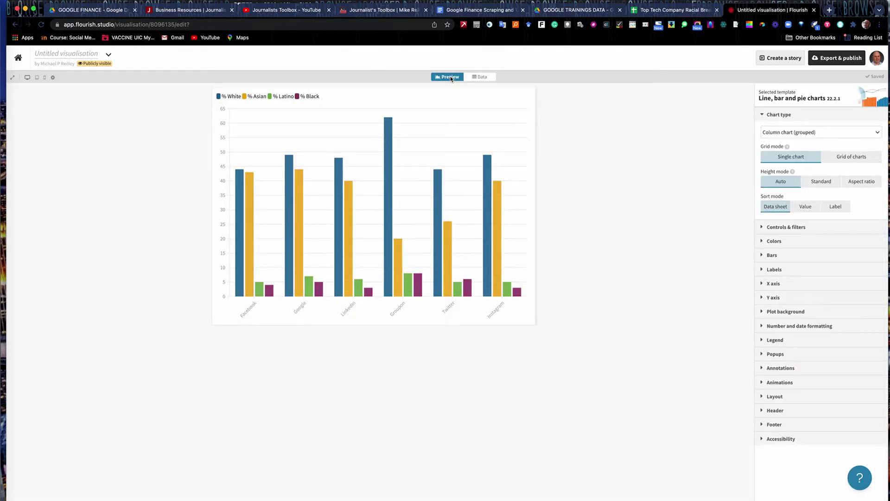
Keep the Column chart (grouped) type, try Grid of charts, then return to Single chart.
{"action": "mouse_move", "coordinate": [288, 274]}
{"action": "mouse_move", "coordinate": [319, 288]}
{"action": "left_click", "coordinate": [878, 134]}
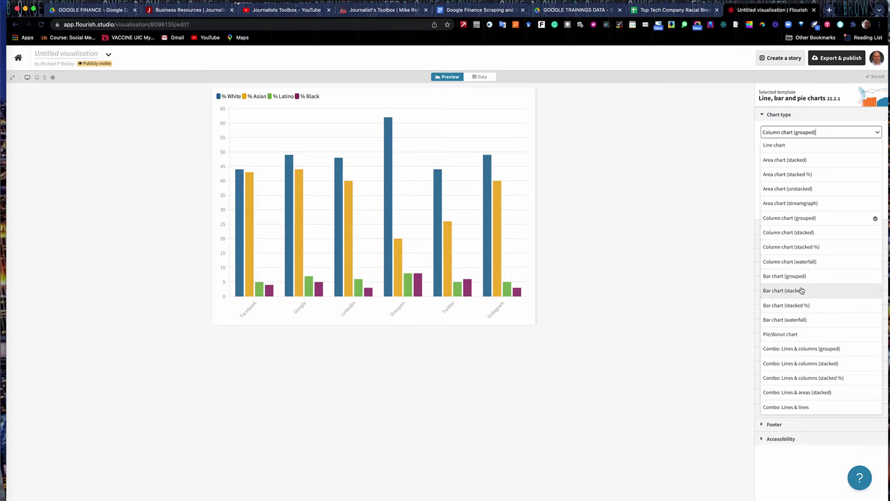
{"action": "left_click", "coordinate": [644, 213]}
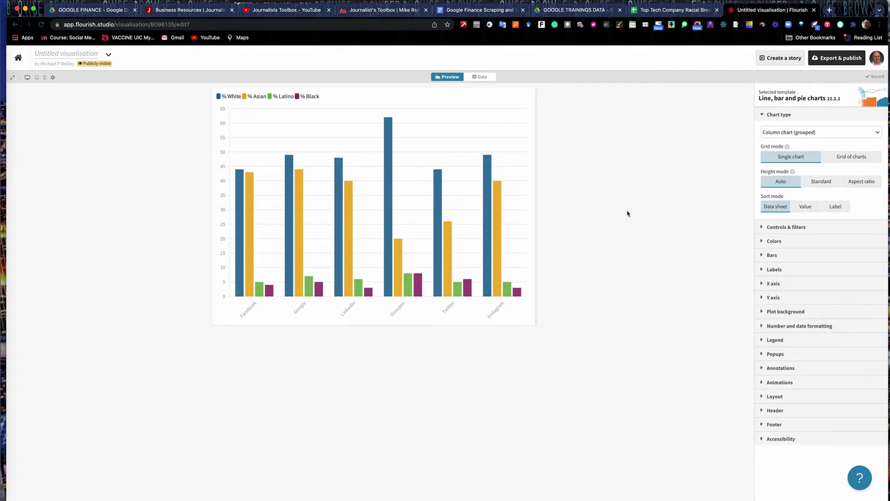
{"action": "left_click", "coordinate": [850, 159]}
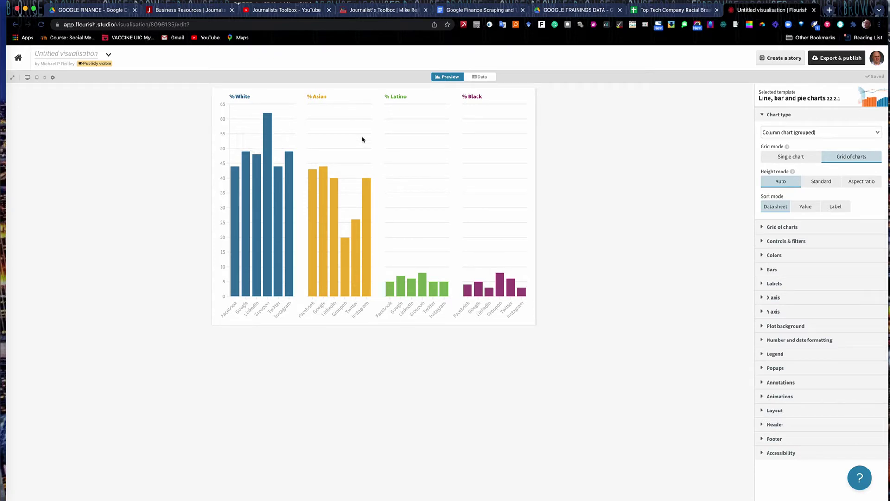
{"action": "left_click", "coordinate": [797, 159]}
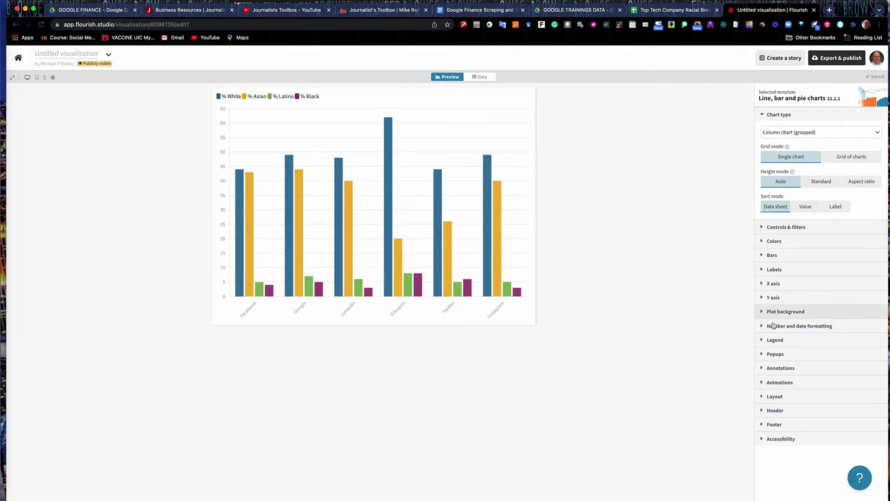
{"action": "left_click", "coordinate": [764, 242]}
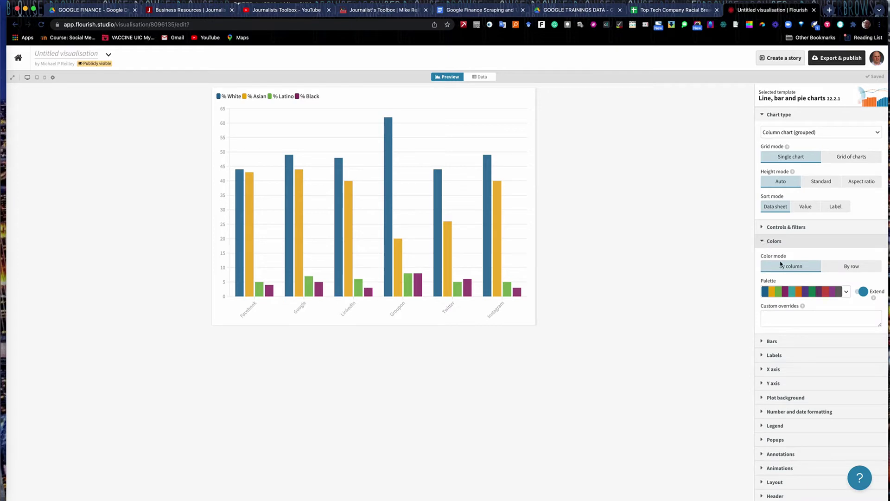
Apply the green, red, blue and yellow colour palette to the grouped columns.
{"action": "left_click", "coordinate": [847, 293]}
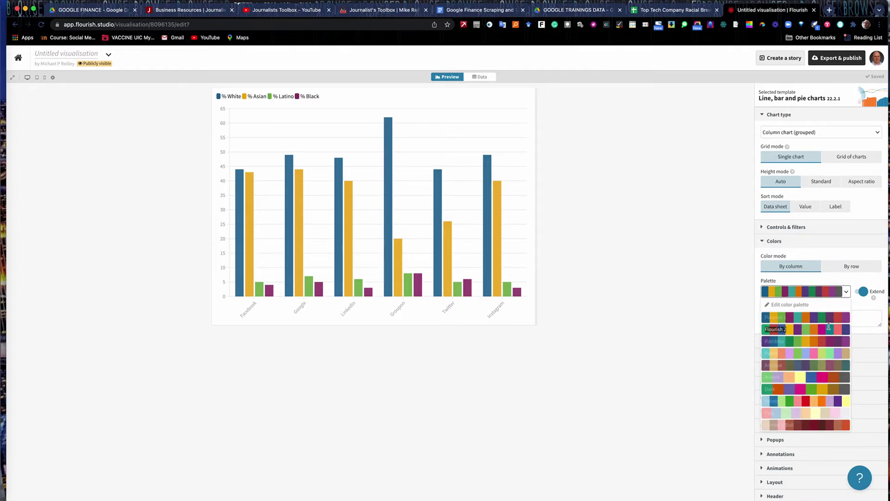
{"action": "left_click", "coordinate": [798, 328]}
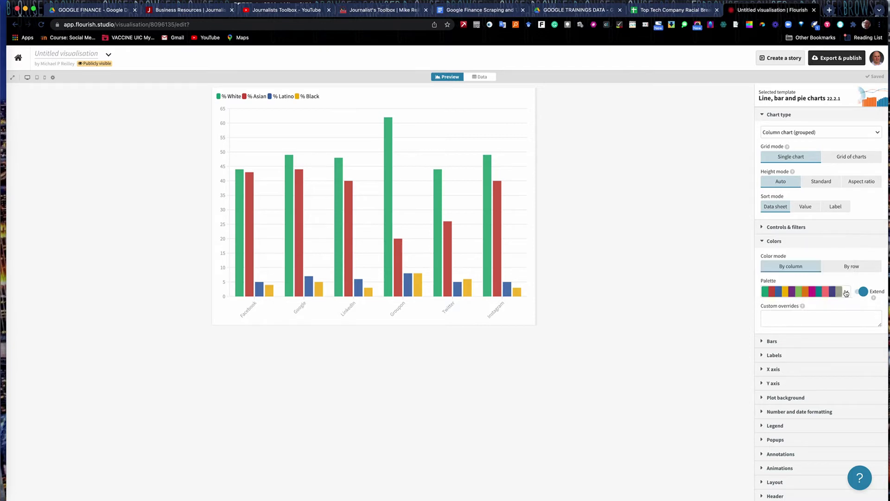
{"action": "left_click", "coordinate": [763, 242]}
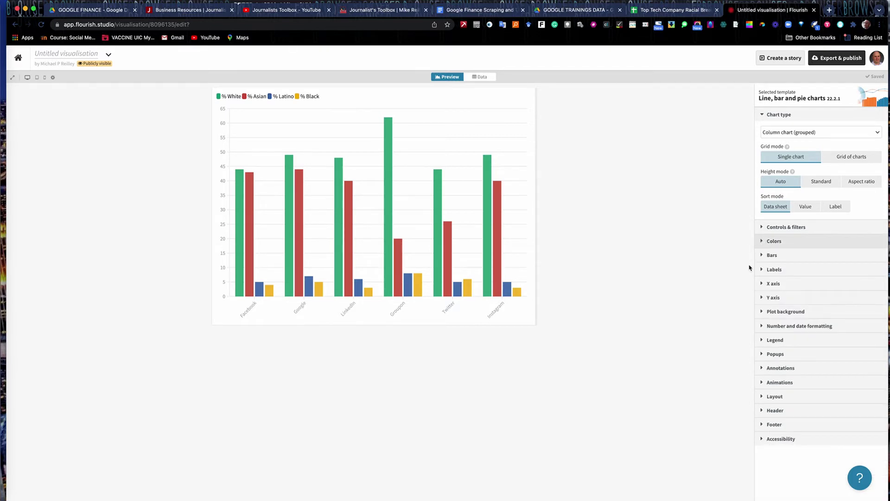
Toggle the chart's value popups off and back on.
{"action": "mouse_move", "coordinate": [250, 270]}
{"action": "left_click", "coordinate": [816, 357]}
{"action": "left_click", "coordinate": [852, 375]}
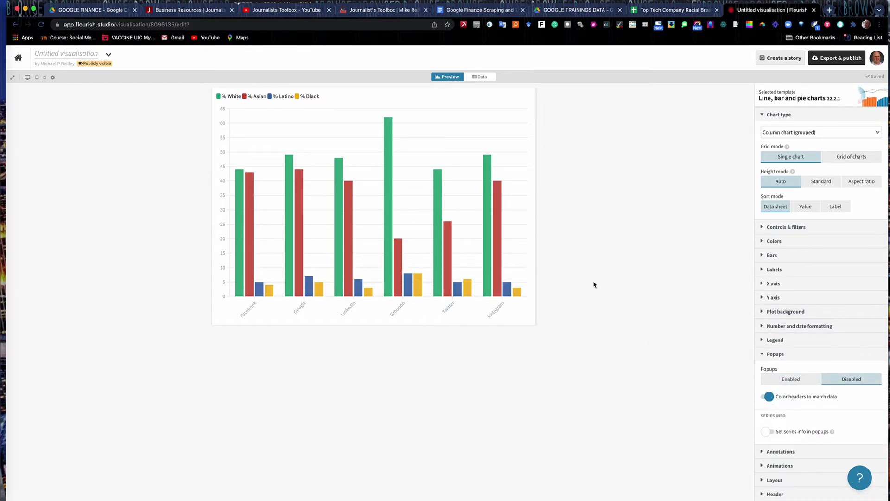
{"action": "left_click", "coordinate": [765, 353]}
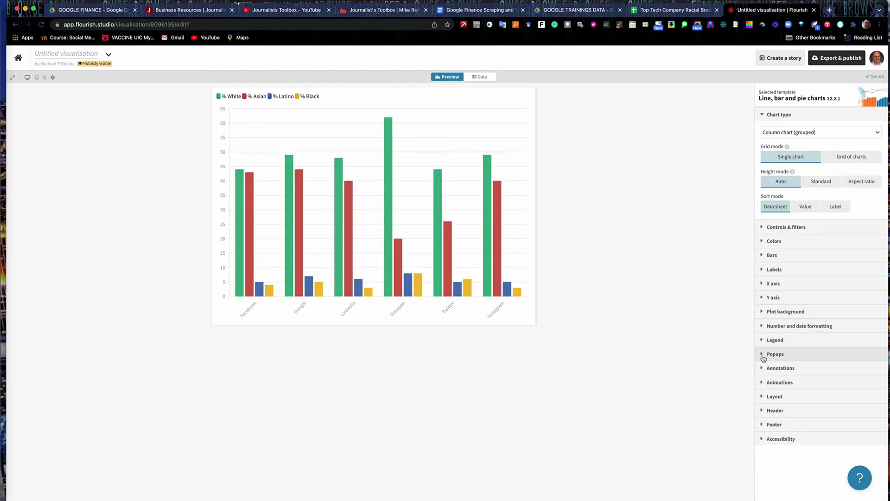
{"action": "left_click", "coordinate": [766, 352]}
{"action": "left_click", "coordinate": [817, 379]}
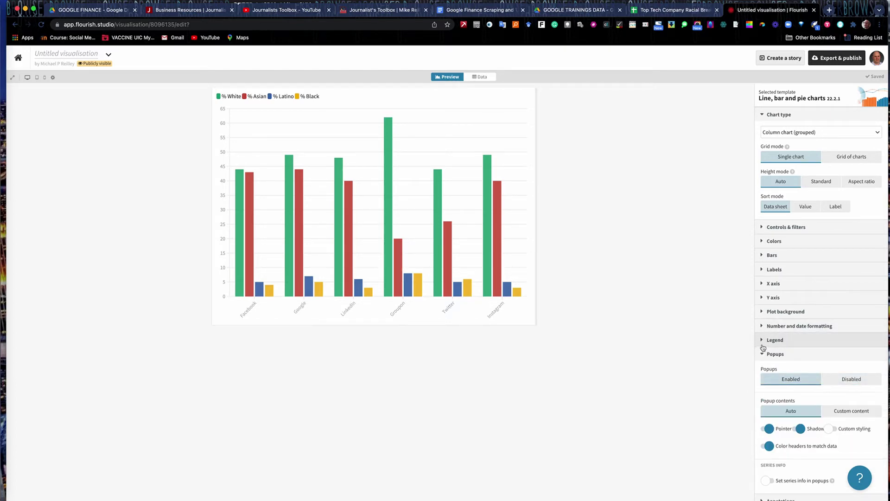
{"action": "left_click", "coordinate": [766, 354]}
Hide the chart legend, then show it again.
{"action": "left_click", "coordinate": [767, 341]}
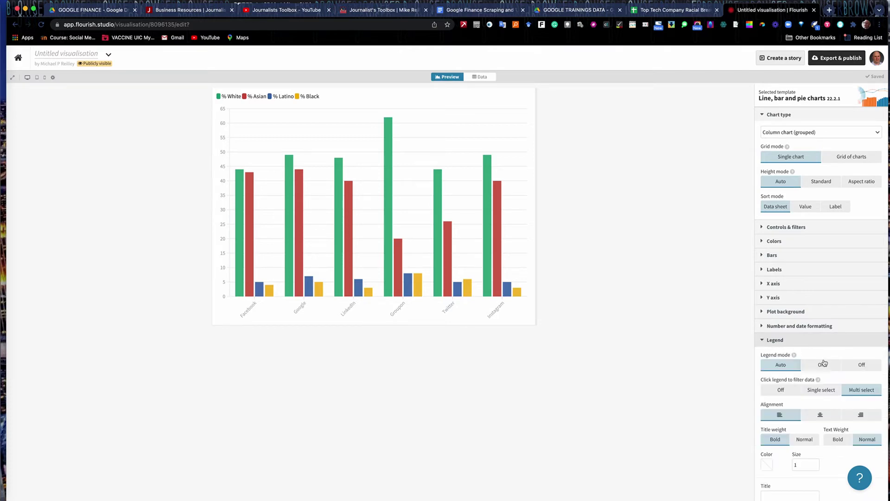
{"action": "left_click", "coordinate": [861, 365]}
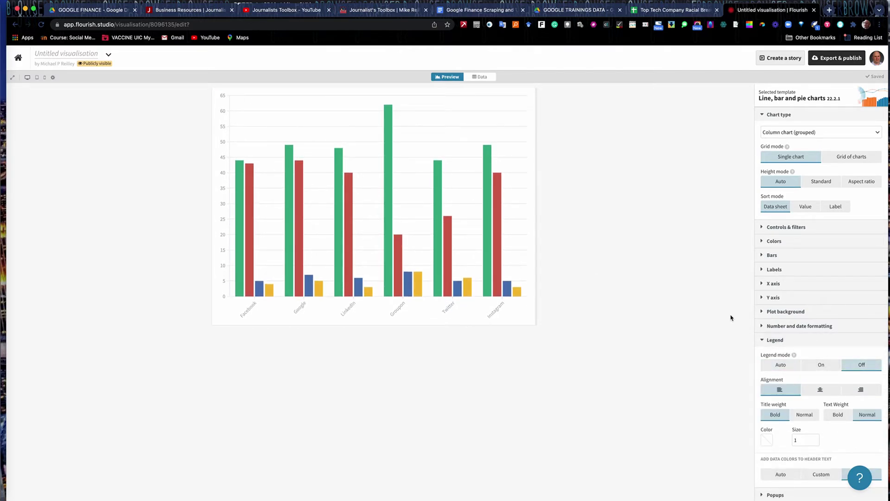
{"action": "left_click", "coordinate": [781, 365]}
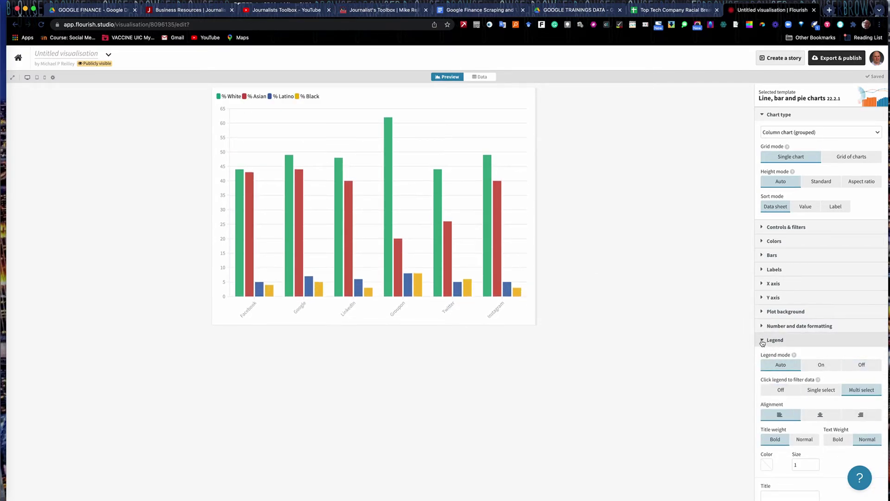
{"action": "left_click", "coordinate": [763, 342]}
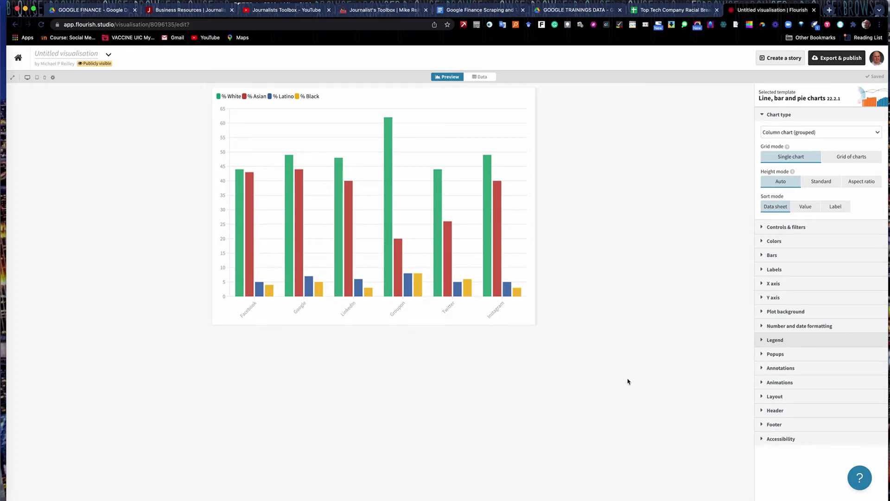
Expand the Header settings and switch on Change title styles.
{"action": "left_click", "coordinate": [763, 411]}
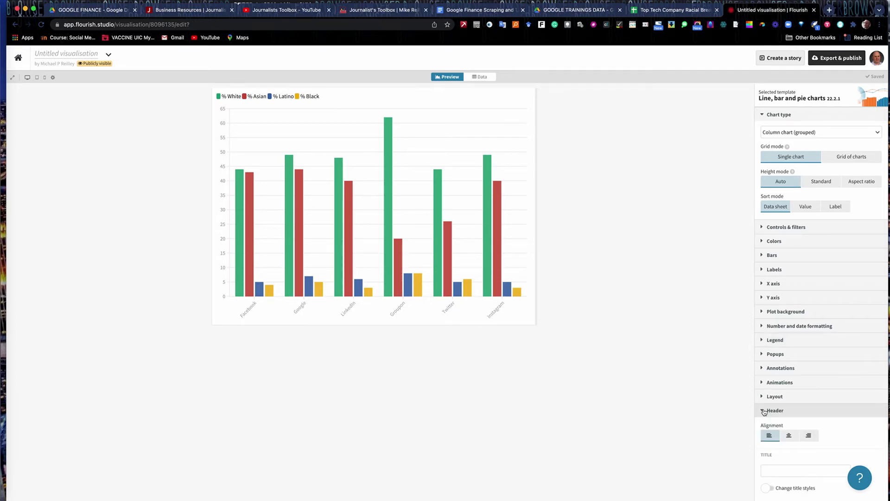
{"action": "scroll", "coordinate": [793, 395], "scroll_direction": "down", "scroll_amount": 3}
{"action": "scroll", "coordinate": [793, 395], "scroll_direction": "down", "scroll_amount": 2}
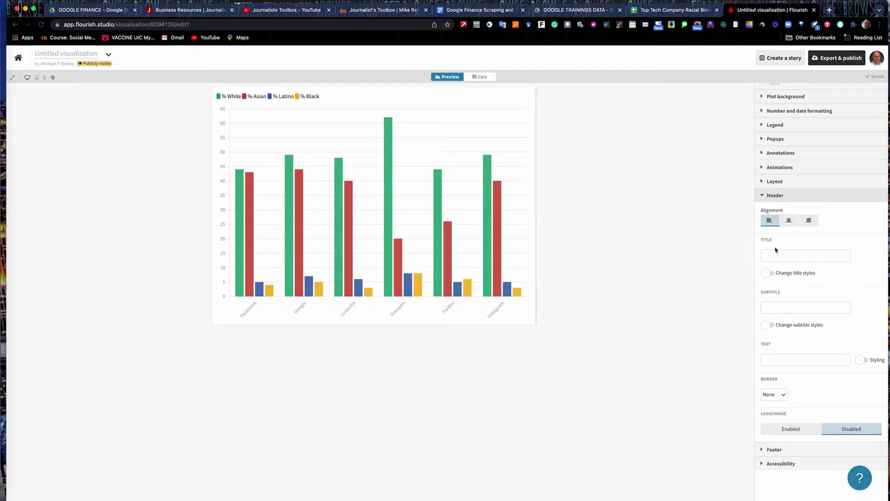
{"action": "left_click", "coordinate": [766, 273]}
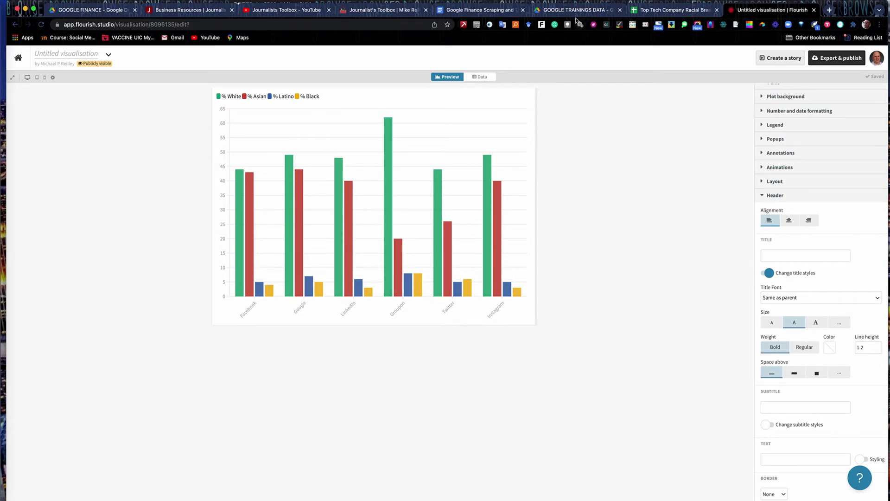
Copy step 8's title 'Diversity breakdown of employees at top tech companies' from the instructions.
{"action": "left_click", "coordinate": [473, 10]}
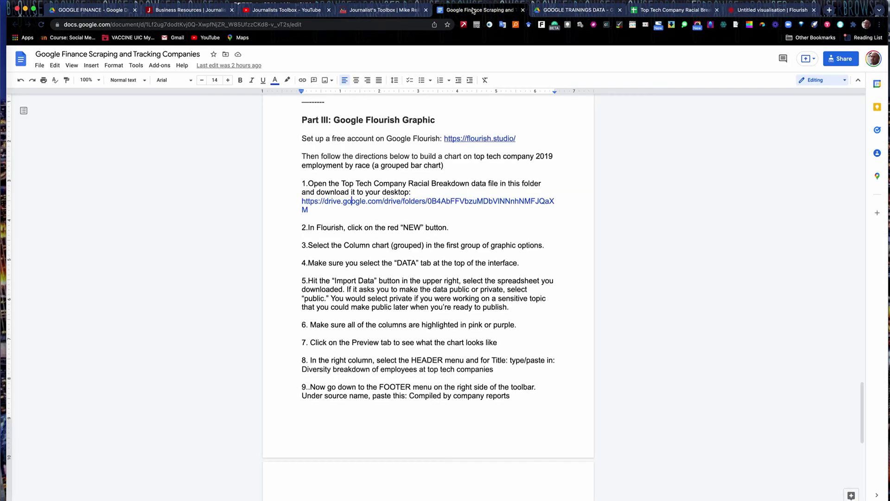
{"action": "left_click_drag", "start_coordinate": [473, 10], "coordinate": [667, 10]}
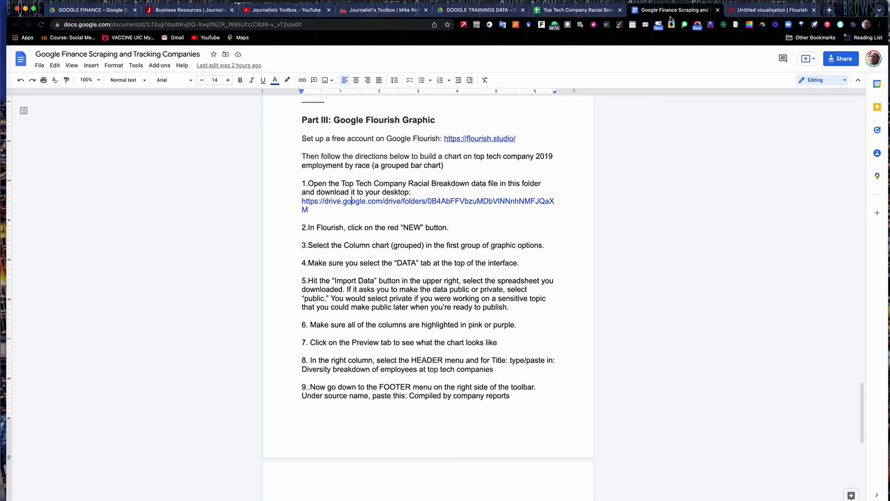
{"action": "scroll", "coordinate": [425, 276], "scroll_direction": "down", "scroll_amount": 5}
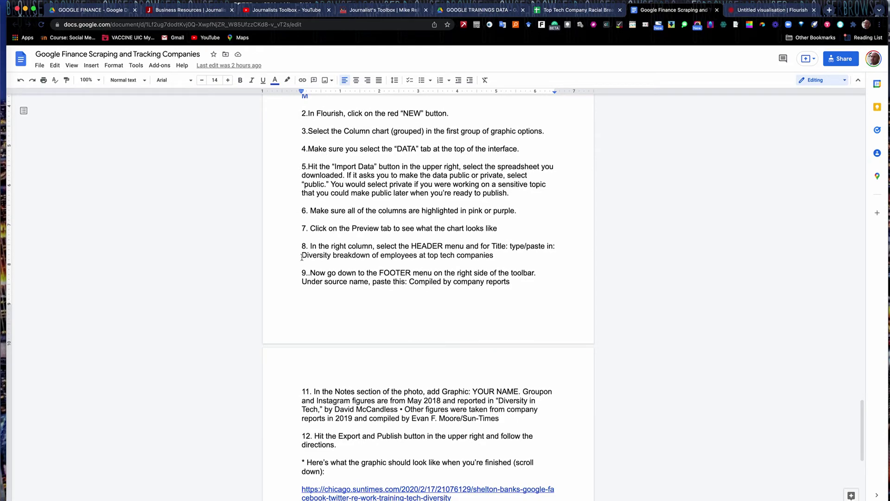
{"action": "left_click_drag", "start_coordinate": [302, 257], "coordinate": [392, 264]}
{"action": "left_click_drag", "start_coordinate": [471, 262], "coordinate": [495, 256]}
{"action": "key", "text": "super+c"}
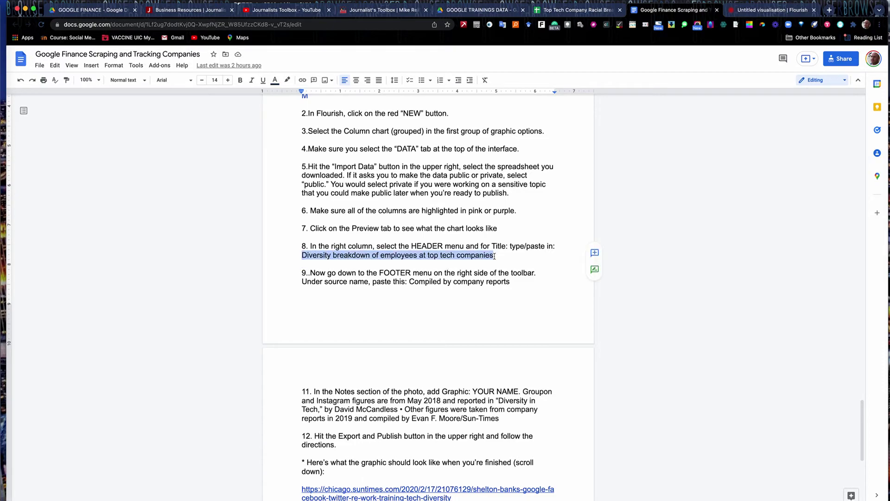
Paste the copied title as both the visualisation name and the chart heading.
{"action": "left_click", "coordinate": [772, 10]}
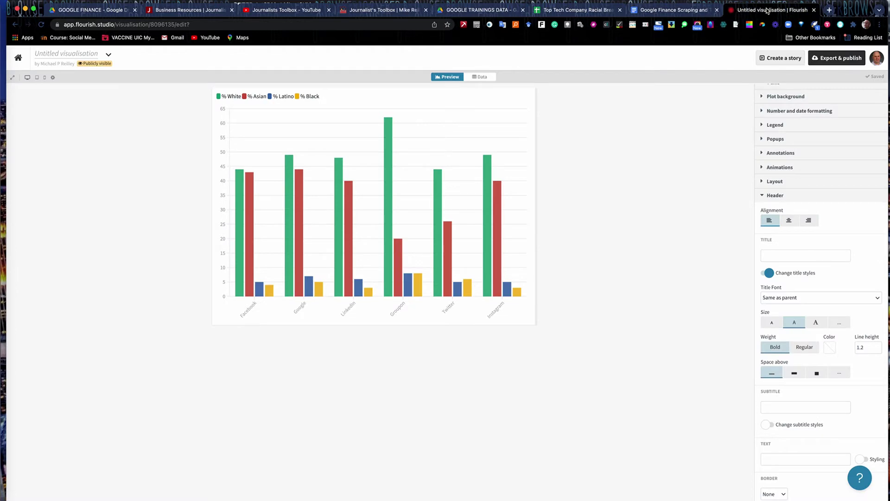
{"action": "left_click", "coordinate": [63, 55]}
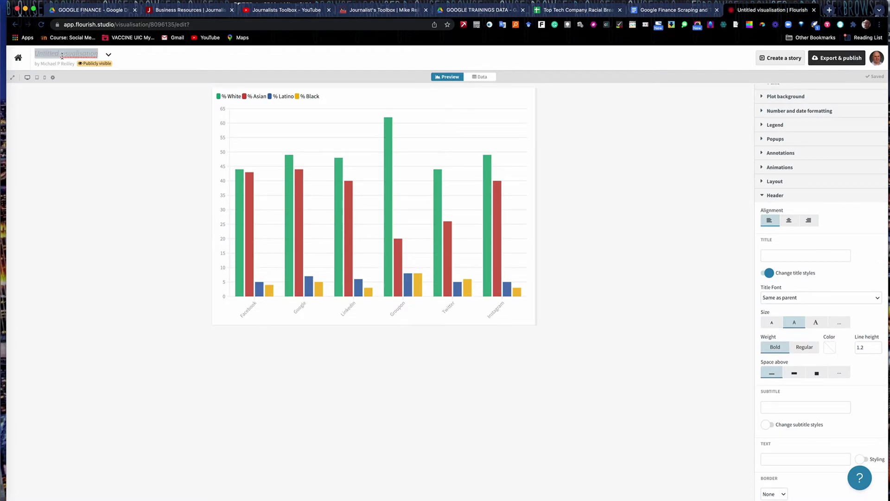
{"action": "key", "text": "super+v"}
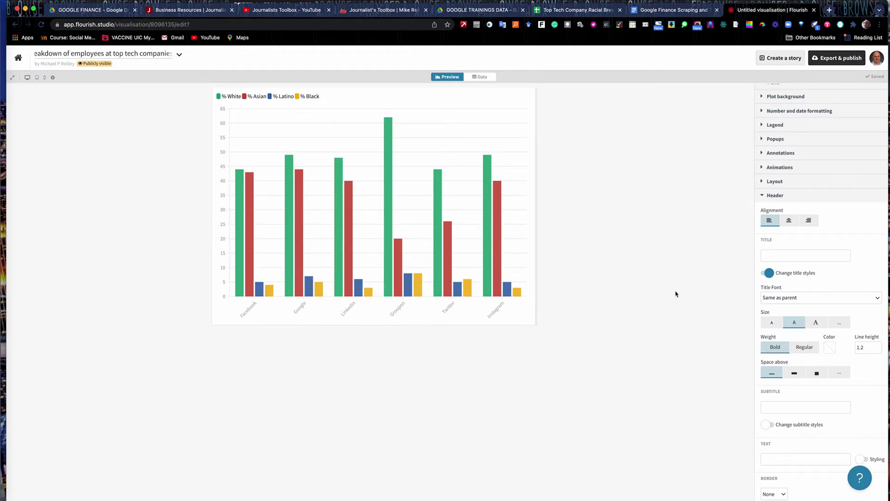
{"action": "left_click", "coordinate": [774, 255]}
{"action": "key", "text": "super+v"}
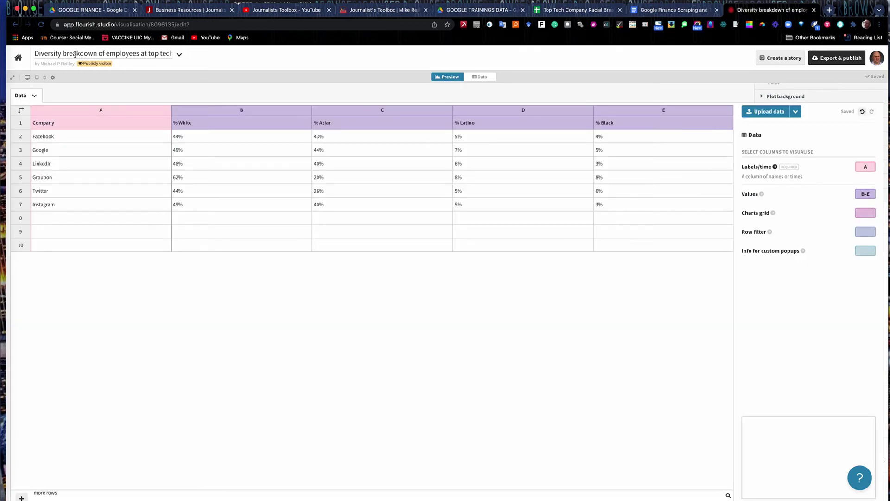
{"action": "left_click", "coordinate": [481, 77]}
{"action": "left_click", "coordinate": [449, 78]}
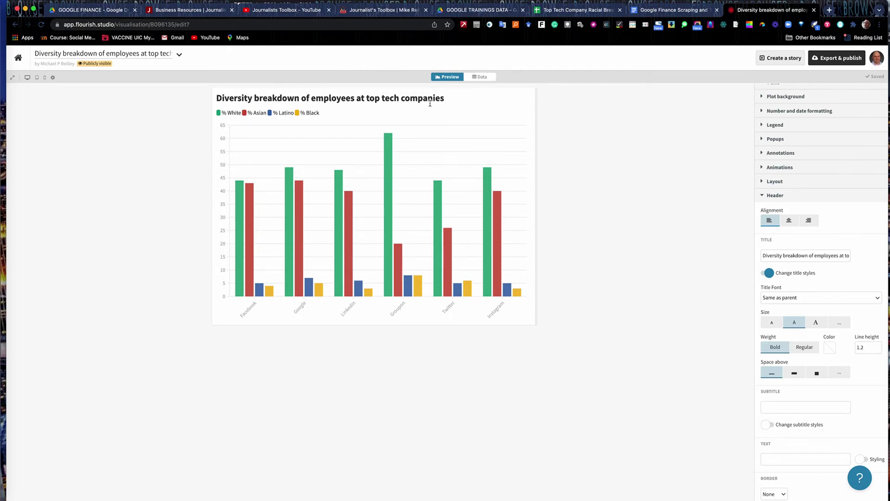
Make the chart title large and dark red, then return to the instructions.
{"action": "left_click", "coordinate": [816, 323]}
{"action": "left_click", "coordinate": [830, 349]}
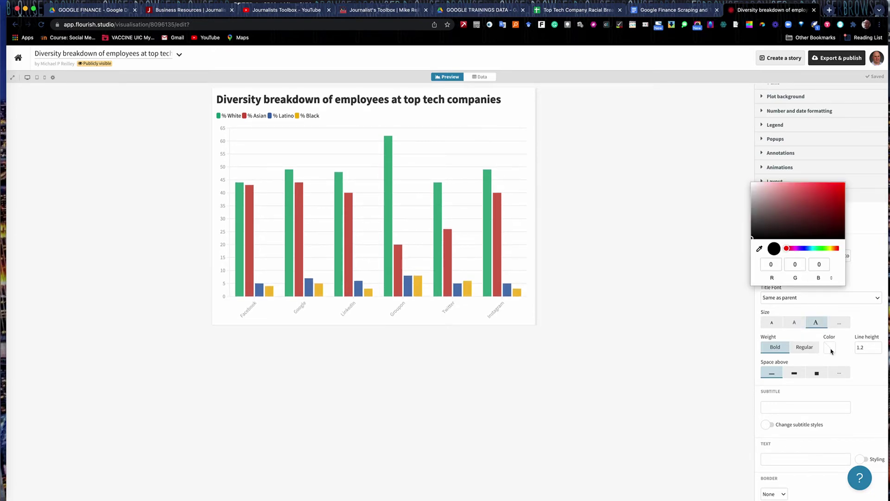
{"action": "left_click", "coordinate": [840, 211]}
{"action": "left_click", "coordinate": [835, 346]}
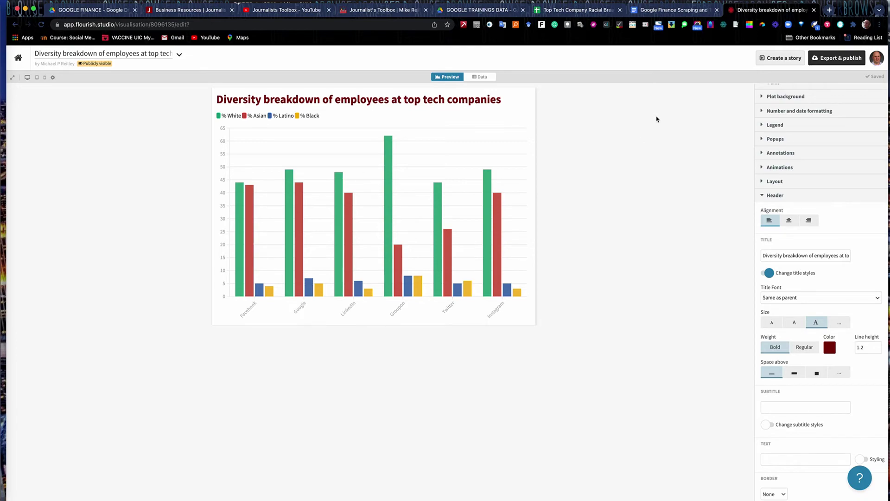
{"action": "left_click", "coordinate": [663, 10]}
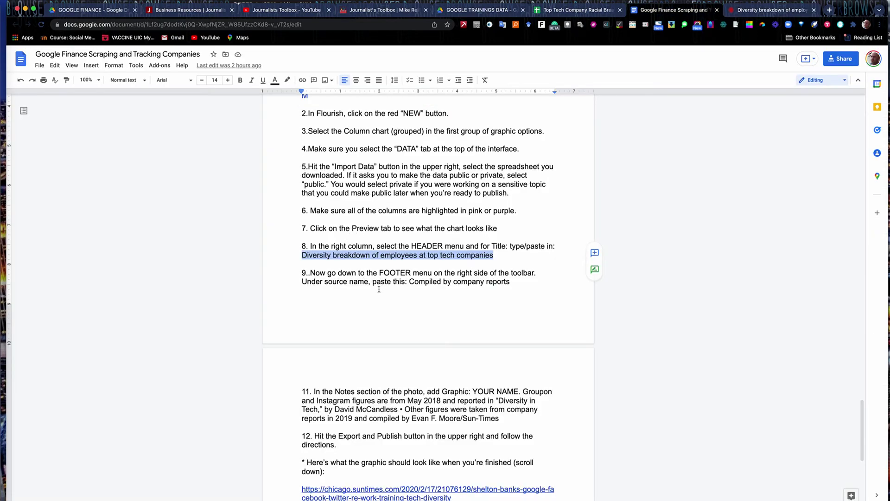
Select 'Compiled by company reports' in step 9 of the instructions.
{"action": "scroll", "coordinate": [393, 283], "scroll_direction": "down", "scroll_amount": 1}
{"action": "scroll", "coordinate": [392, 283], "scroll_direction": "down", "scroll_amount": 1}
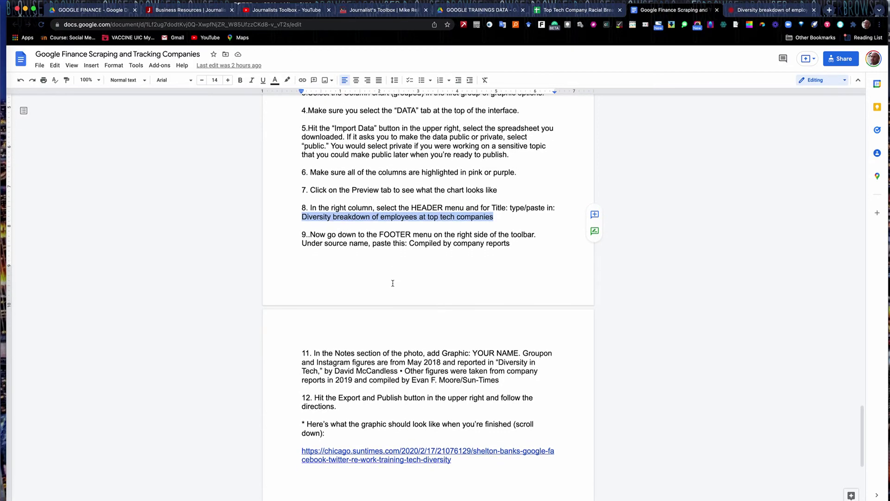
{"action": "left_click_drag", "start_coordinate": [410, 242], "coordinate": [520, 238]}
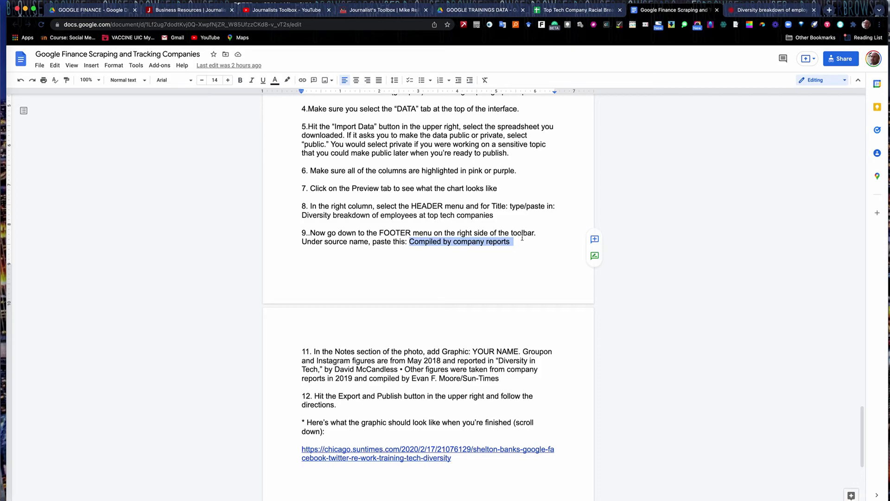
Paste 'Compiled by company reports' into the Footer source name field.
{"action": "left_click", "coordinate": [760, 11]}
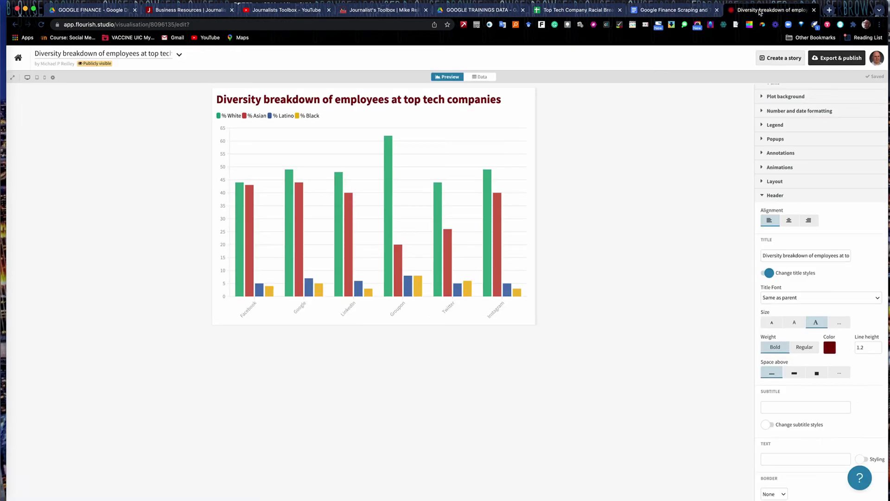
{"action": "left_click", "coordinate": [763, 197]}
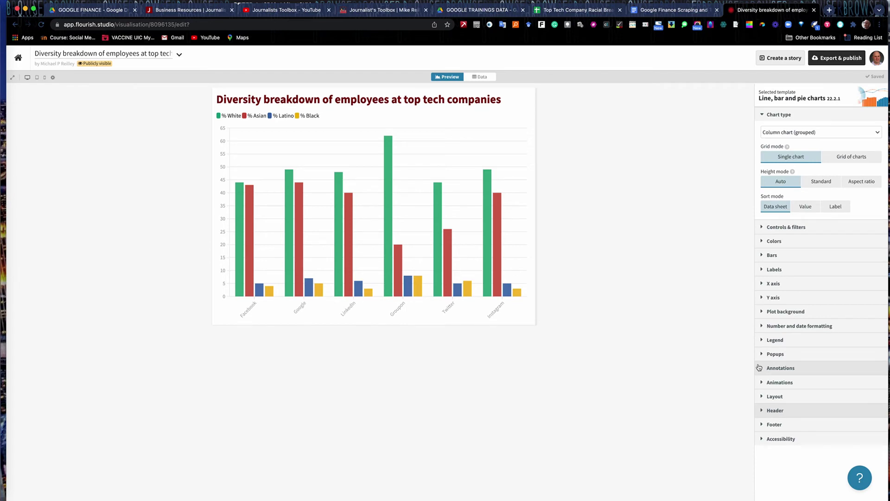
{"action": "left_click", "coordinate": [770, 424]}
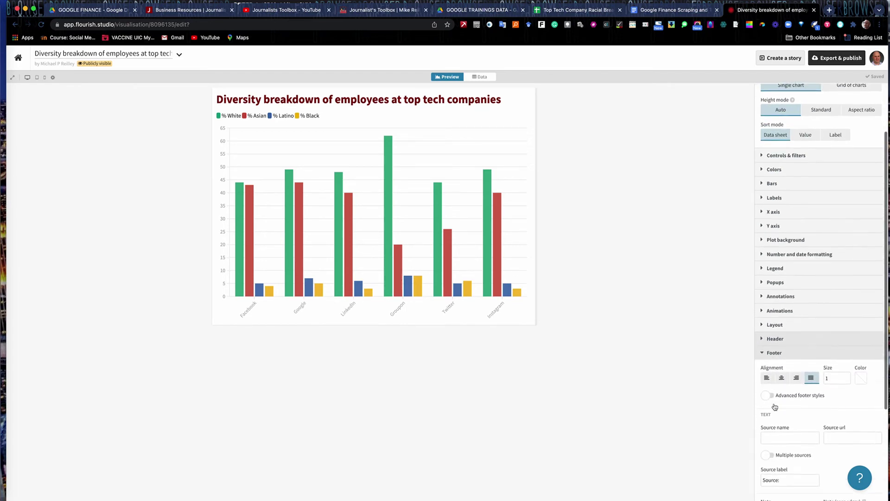
{"action": "scroll", "coordinate": [775, 407], "scroll_direction": "down", "scroll_amount": 3}
{"action": "left_click", "coordinate": [775, 292]}
{"action": "key", "text": "super+v"}
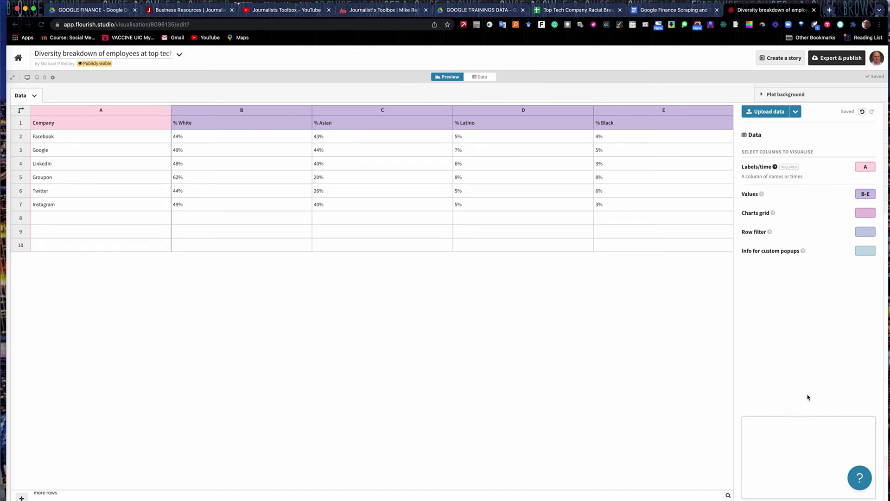
Check the data sheet and preview with the new footer, then return to the instructions.
{"action": "left_click", "coordinate": [481, 77]}
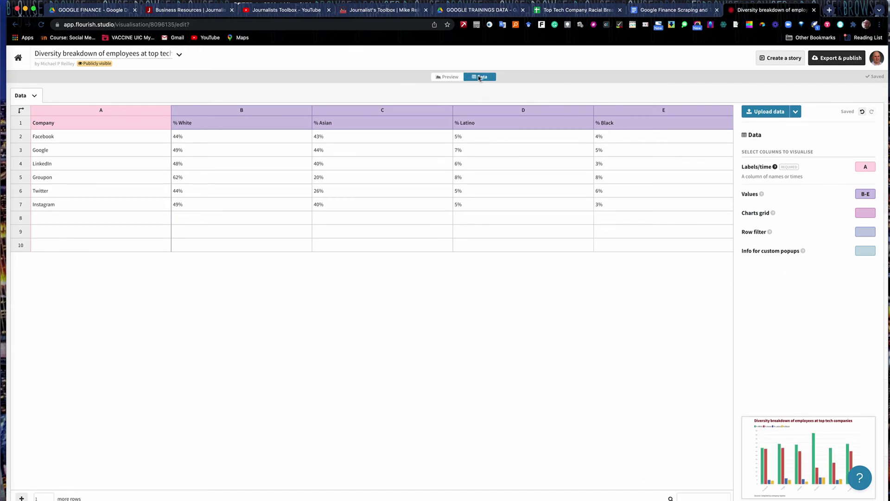
{"action": "left_click", "coordinate": [448, 77]}
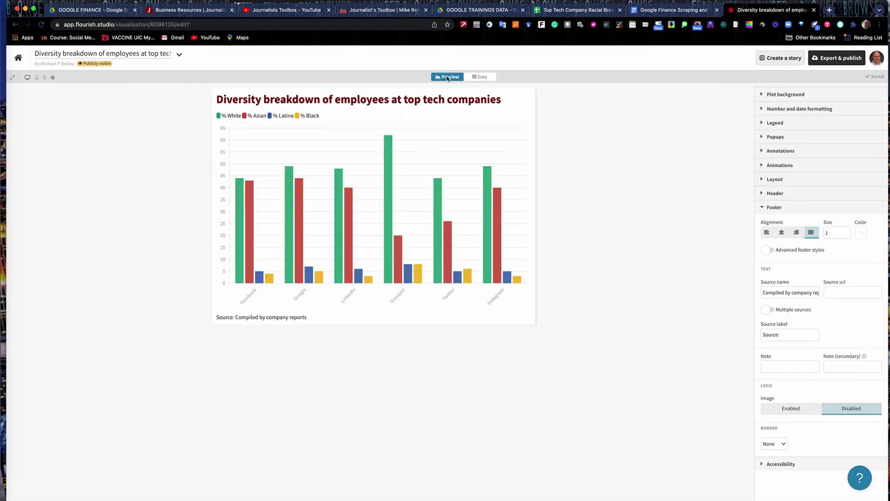
{"action": "left_click", "coordinate": [482, 77]}
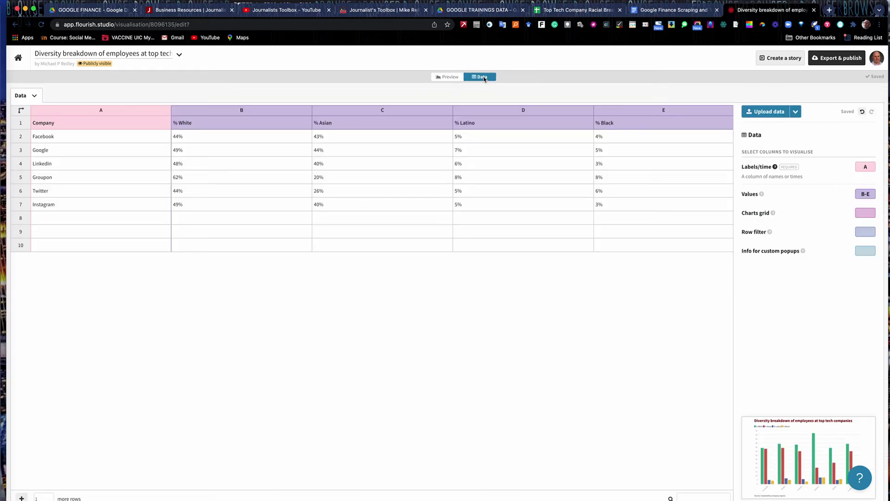
{"action": "left_click", "coordinate": [451, 77]}
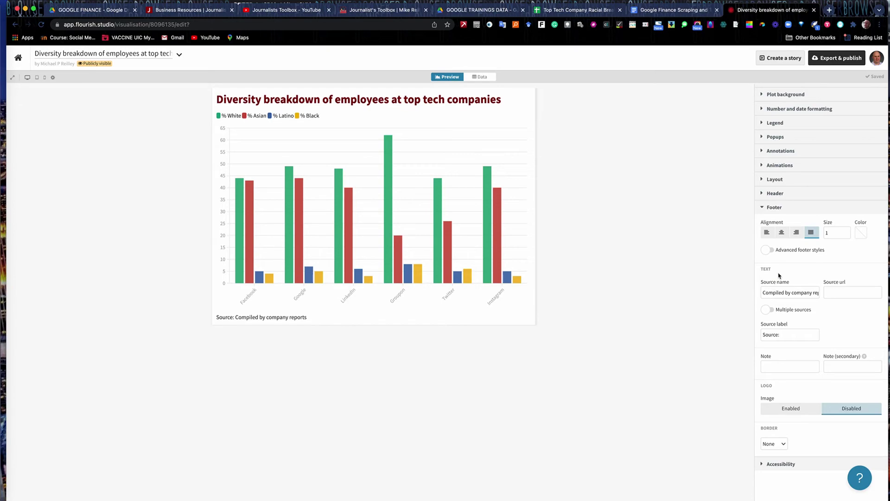
{"action": "left_click", "coordinate": [669, 10]}
{"action": "scroll", "coordinate": [402, 313], "scroll_direction": "down", "scroll_amount": 5}
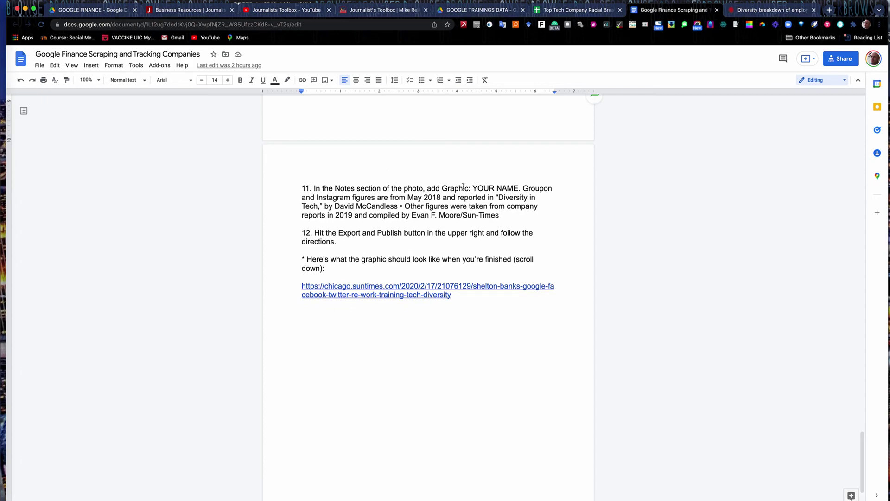
Select the step 11 credit note from 'Graphic:' through 'Sun-Times' for the chart.
{"action": "left_click_drag", "start_coordinate": [444, 189], "coordinate": [502, 216]}
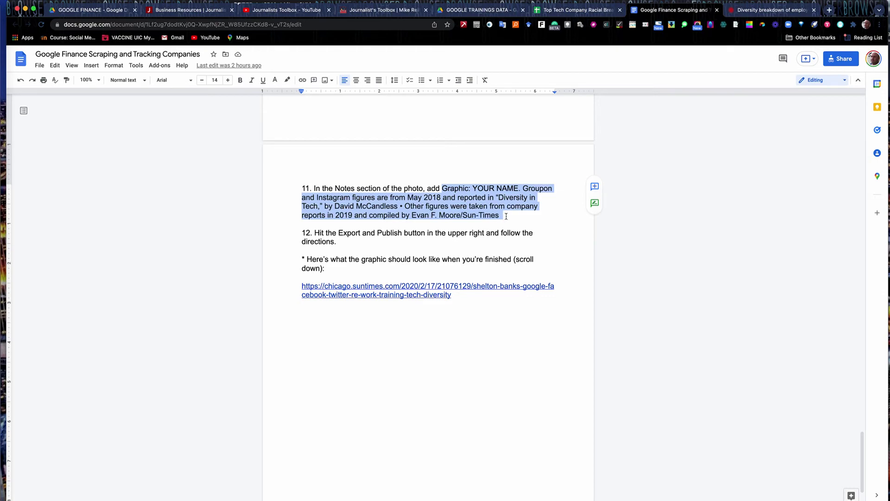
{"action": "left_click", "coordinate": [775, 10]}
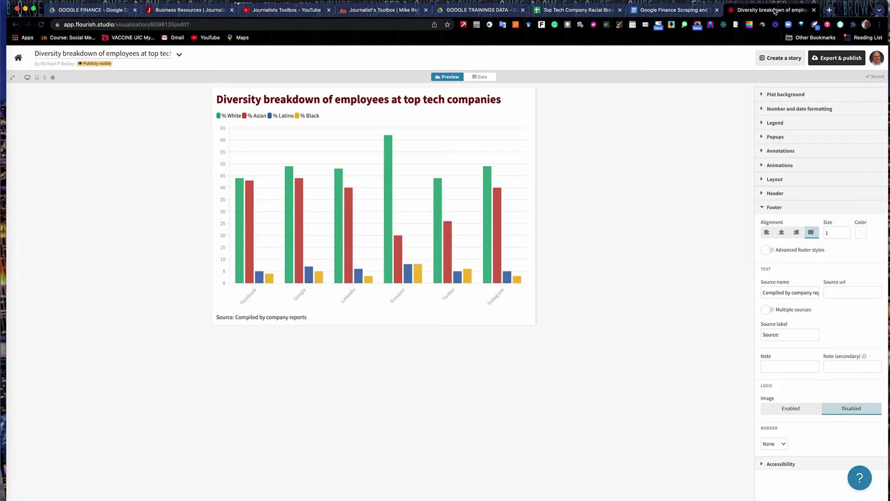
Paste the credit note into the Footer Note, replacing YOUR NAME with the author's name.
{"action": "left_click", "coordinate": [770, 370]}
{"action": "type", "text": "Evan F. Moore/Sun-Times"}
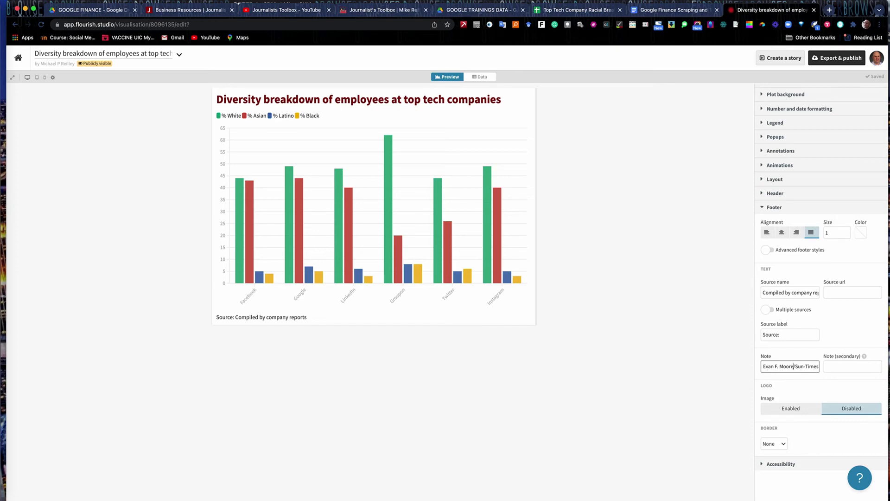
{"action": "type", "text": "Data compiled by"}
{"action": "key", "text": "Left"}
{"action": "key", "text": "Left"}
{"action": "key", "text": "Left"}
{"action": "key", "text": "Left"}
{"action": "key", "text": "Left"}
{"action": "key", "text": "Left"}
{"action": "key", "text": "Left"}
{"action": "key", "text": "Left"}
{"action": "key", "text": "Left"}
{"action": "key", "text": "Left"}
{"action": "key", "text": "Left"}
{"action": "key", "text": "Left"}
{"action": "key", "text": "Left"}
{"action": "key", "text": "Left"}
{"action": "key", "text": "Left"}
{"action": "key", "text": "Left"}
{"action": "key", "text": "Left"}
{"action": "key", "text": "Left"}
{"action": "key", "text": "Left"}
{"action": "key", "text": "Left"}
{"action": "key", "text": "Left"}
{"action": "key", "text": "Left"}
{"action": "key", "text": "Left"}
{"action": "key", "text": "Left"}
{"action": "key", "text": "Left"}
{"action": "key", "text": "Left"}
{"action": "key", "text": "Left"}
{"action": "key", "text": "Left"}
{"action": "key", "text": "Left"}
{"action": "key", "text": "Left"}
{"action": "key", "text": "Left"}
{"action": "key", "text": "Left"}
{"action": "key", "text": "Left"}
{"action": "key", "text": "Left"}
{"action": "key", "text": "Left"}
{"action": "key", "text": "Left"}
{"action": "key", "text": "Left"}
{"action": "key", "text": "Left"}
{"action": "key", "text": "Left"}
{"action": "key", "text": "Left"}
{"action": "key", "text": "Left"}
{"action": "key", "text": "Left"}
{"action": "key", "text": "Left"}
{"action": "key", "text": "Left"}
{"action": "key", "text": "Left"}
{"action": "key", "text": "Left"}
{"action": "key", "text": "Left"}
{"action": "key", "text": "Left"}
{"action": "key", "text": "Left"}
{"action": "key", "text": "Left"}
{"action": "key", "text": "Left"}
{"action": "key", "text": "Left"}
{"action": "key", "text": "Left"}
{"action": "key", "text": "Left"}
{"action": "key", "text": "Left"}
{"action": "key", "text": "Left"}
{"action": "key", "text": "Left"}
{"action": "key", "text": "Left"}
{"action": "key", "text": "Left"}
{"action": "key", "text": "Left"}
{"action": "key", "text": "Left"}
{"action": "key", "text": "Left"}
{"action": "key", "text": "Left"}
{"action": "key", "text": "Left"}
{"action": "key", "text": "Left"}
{"action": "key", "text": "Left"}
{"action": "key", "text": "Left"}
{"action": "key", "text": "Left"}
{"action": "key", "text": "Left"}
{"action": "key", "text": "Left"}
{"action": "key", "text": "Left"}
{"action": "key", "text": "Left"}
{"action": "key", "text": "Left"}
{"action": "key", "text": "Left"}
{"action": "key", "text": "Left"}
{"action": "key", "text": "Left"}
{"action": "key", "text": "Left"}
{"action": "key", "text": "Left"}
{"action": "key", "text": "Left"}
{"action": "key", "text": "Left"}
{"action": "key", "text": "Left"}
{"action": "key", "text": "Left"}
{"action": "key", "text": "Left"}
{"action": "key", "text": "Left"}
{"action": "key", "text": "Left"}
{"action": "key", "text": "Left"}
{"action": "key", "text": "Left"}
{"action": "key", "text": "Left"}
{"action": "key", "text": "Left"}
{"action": "left_click_drag", "start_coordinate": [791, 366], "coordinate": [807, 366]}
{"action": "type", "text": "Mike REI"}
{"action": "key", "text": "BackSpace"}
{"action": "key", "text": "BackSpace"}
{"action": "type", "text": "eiley"}
Check the data sheet and chart preview, then collapse the Footer settings.
{"action": "left_click", "coordinate": [481, 76]}
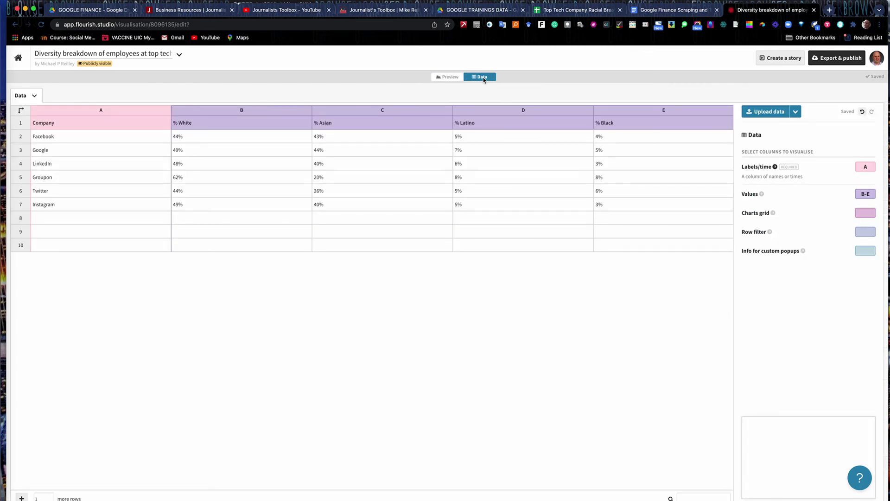
{"action": "left_click", "coordinate": [447, 76]}
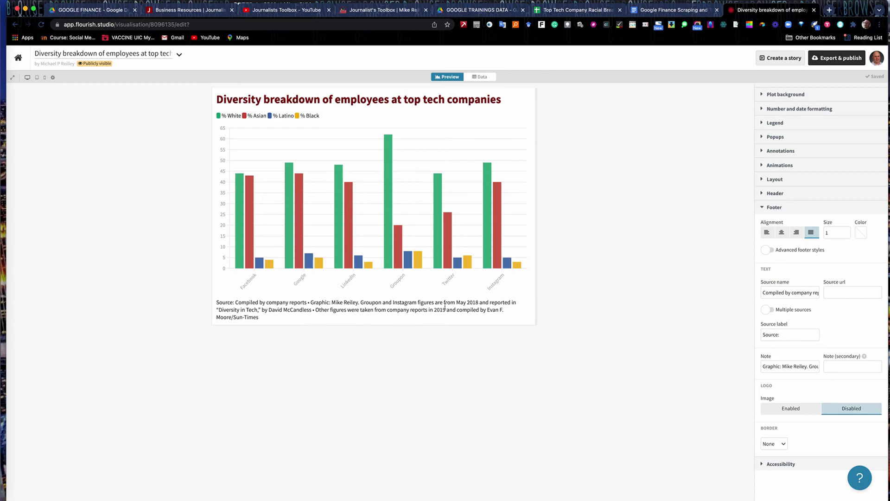
{"action": "left_click", "coordinate": [772, 207]}
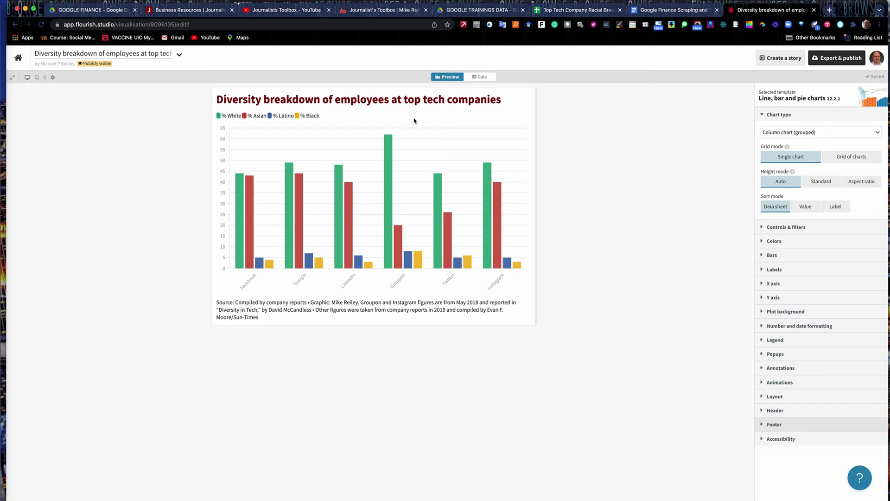
Publish the chart to share and embed.
{"action": "left_click", "coordinate": [837, 59]}
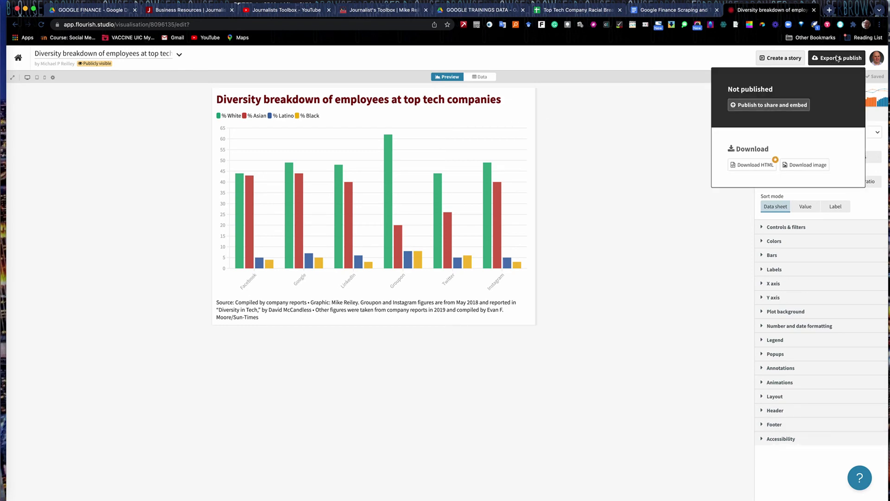
{"action": "left_click", "coordinate": [765, 105]}
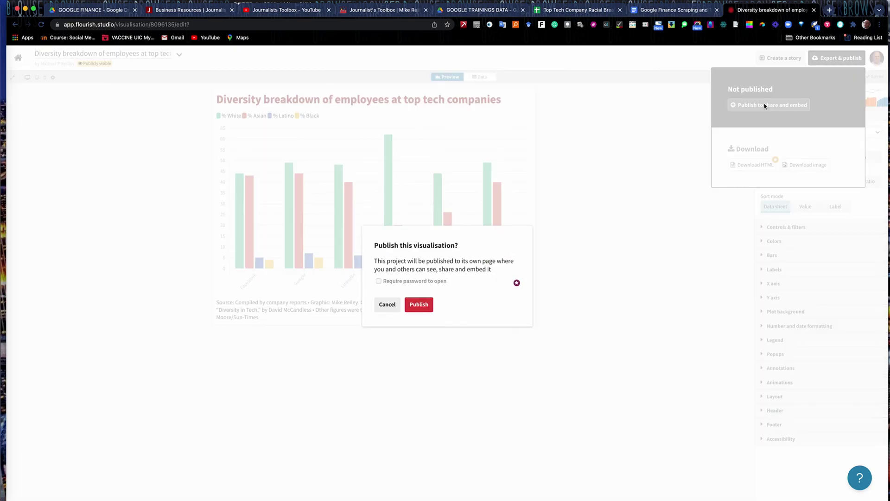
{"action": "left_click", "coordinate": [426, 305]}
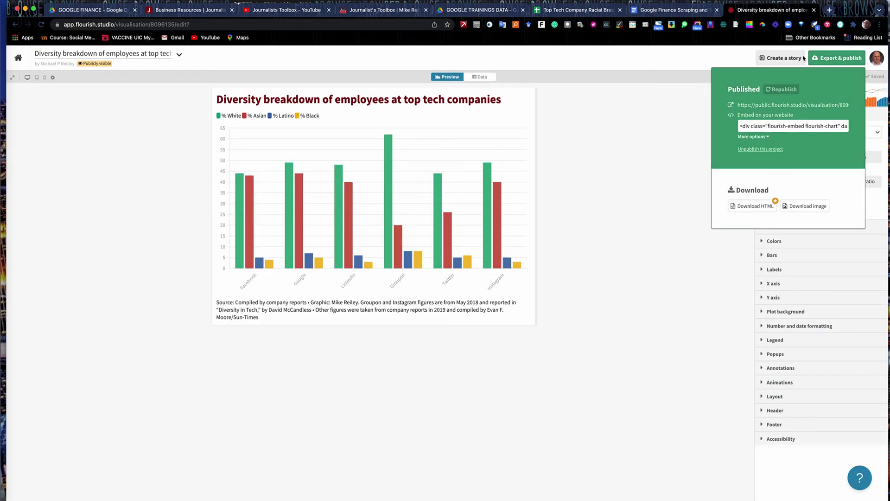
Set the embed code to Iframe and open the public published page.
{"action": "left_click", "coordinate": [768, 136]}
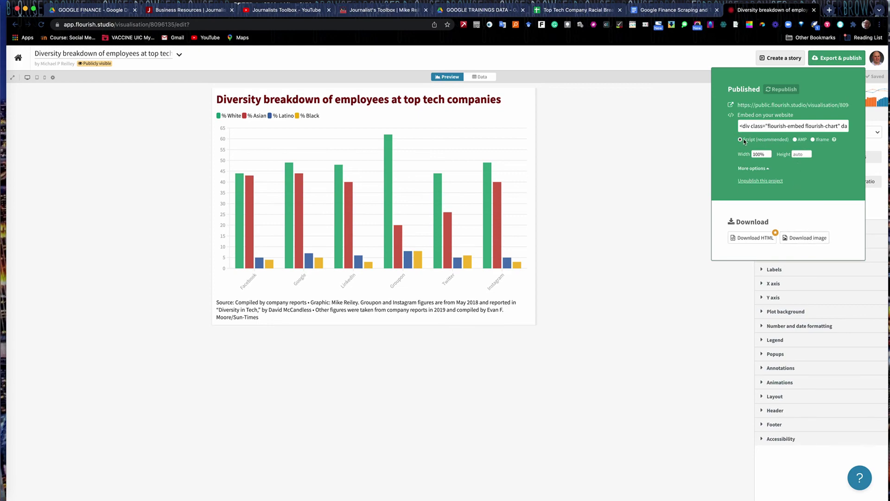
{"action": "left_click", "coordinate": [795, 140]}
{"action": "left_click", "coordinate": [814, 140]}
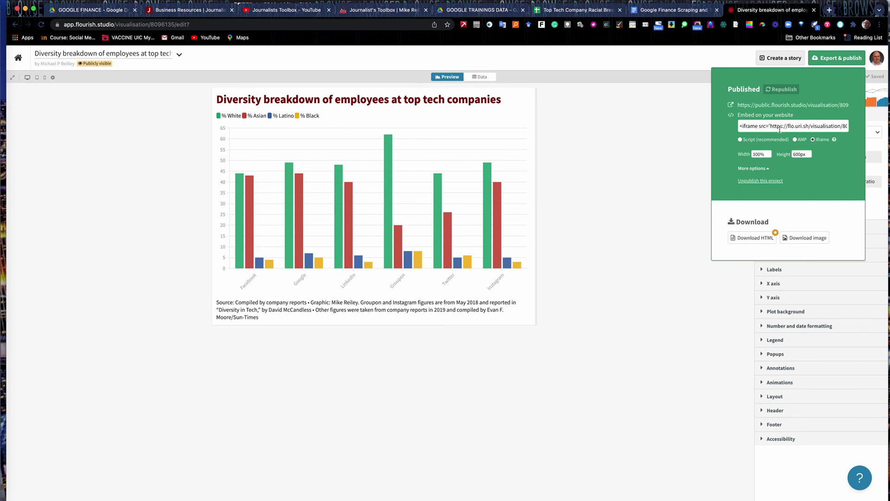
{"action": "left_click", "coordinate": [762, 106]}
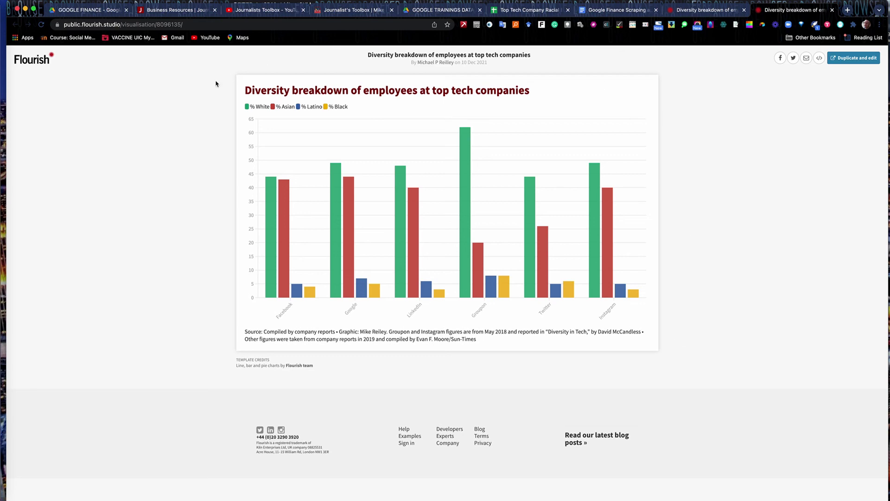
Leave the published chart and return to the top of the 'Google Finance Scraping and Tracking Companies' document.
{"action": "left_click", "coordinate": [704, 10]}
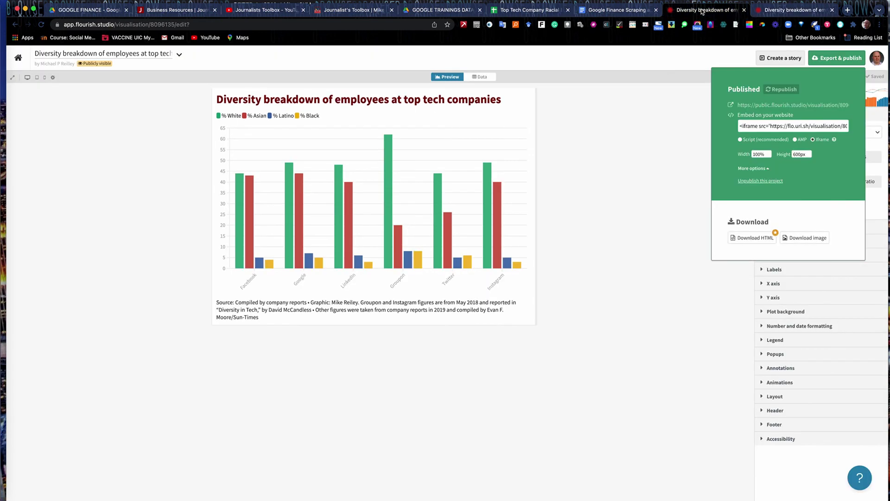
{"action": "left_click", "coordinate": [621, 12]}
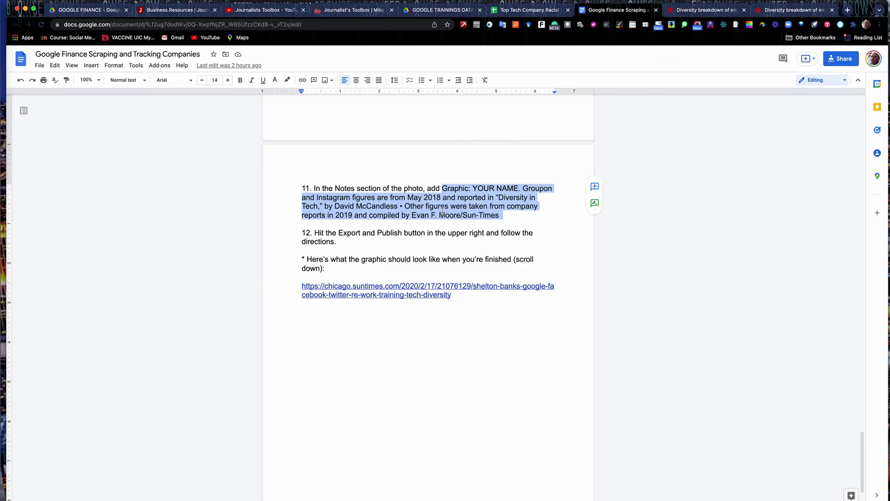
{"action": "scroll", "coordinate": [442, 211], "scroll_direction": "up", "scroll_amount": 20}
{"action": "scroll", "coordinate": [442, 211], "scroll_direction": "up", "scroll_amount": 20}
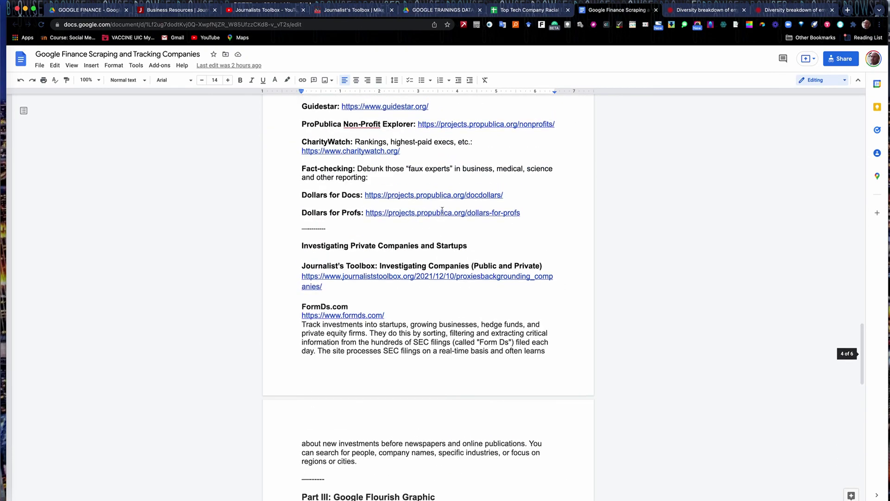